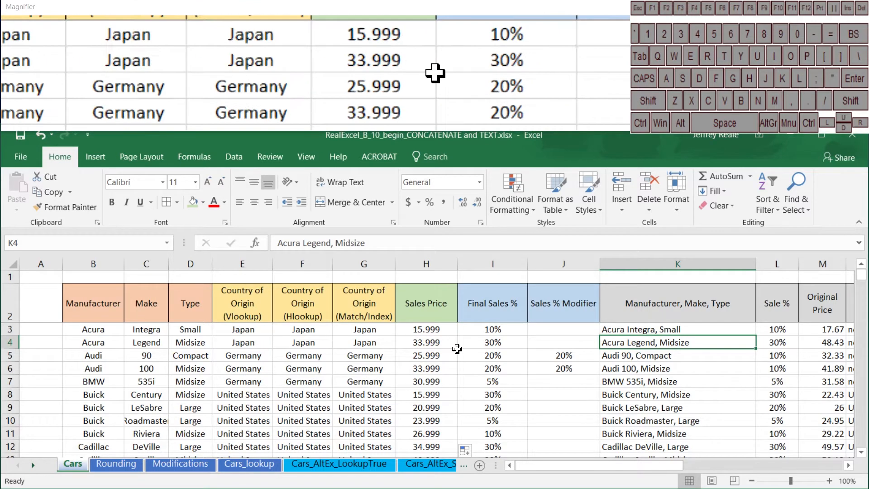
- Insert a blank column before the Sales Price column and widen it
{"action": "left_click", "coordinate": [428, 332]}
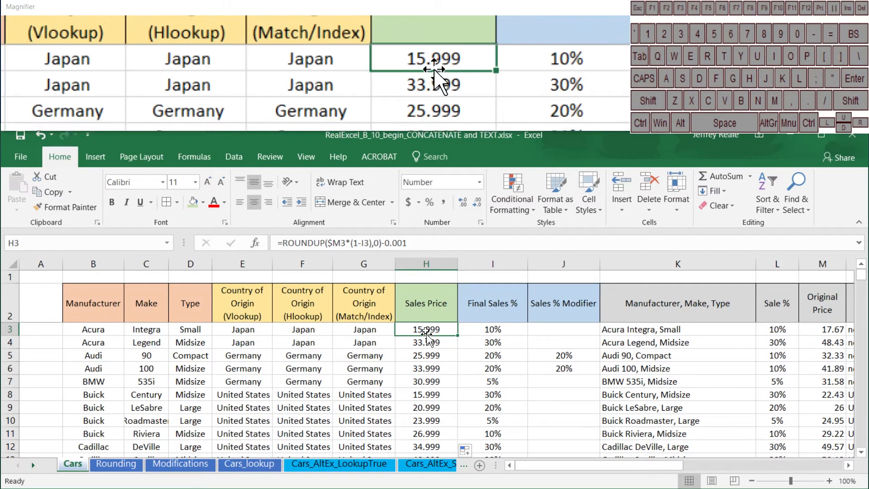
{"action": "right_click", "coordinate": [425, 266]}
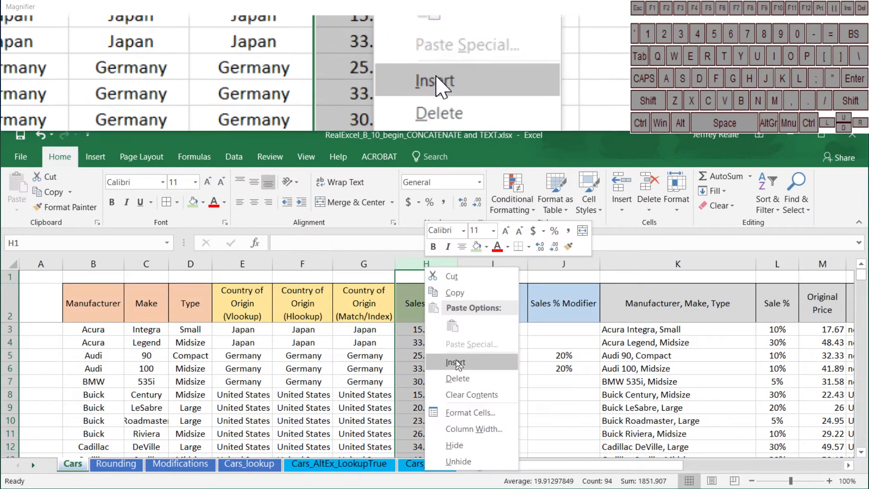
{"action": "left_click", "coordinate": [456, 361]}
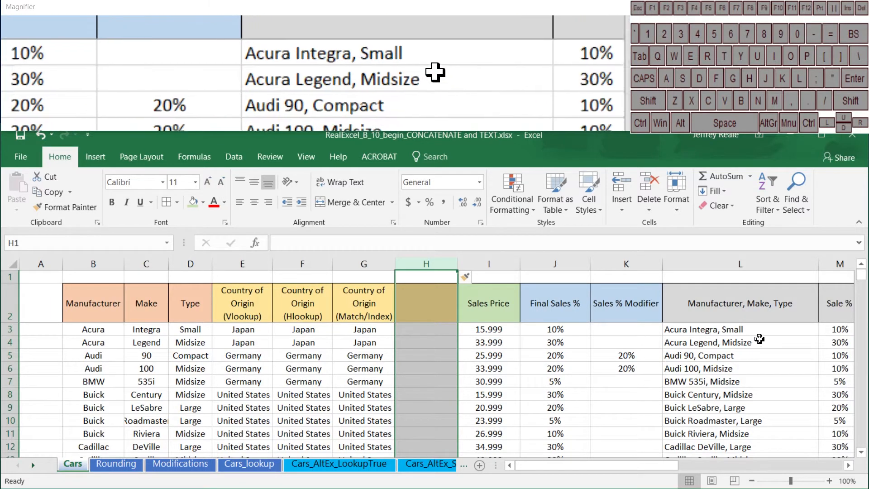
{"action": "left_click_drag", "start_coordinate": [457, 263], "coordinate": [487, 264]}
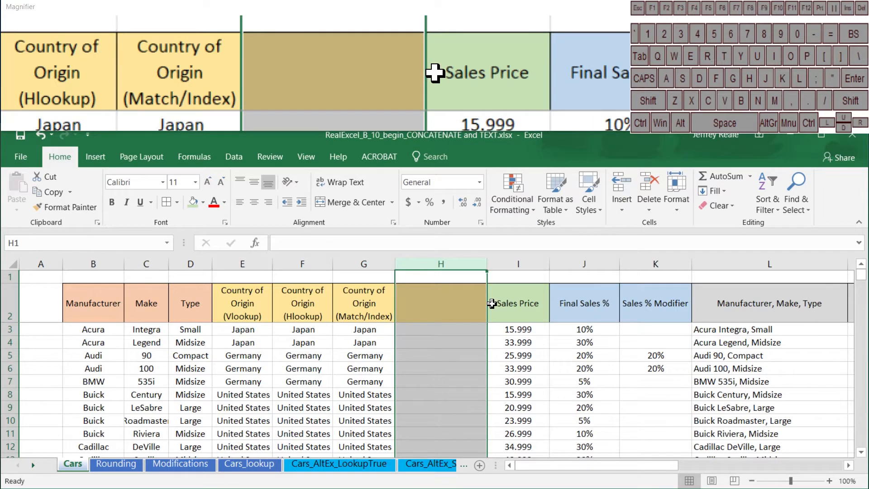
- Fill the new column's header cell H2 with a light blue-gray theme color
{"action": "left_click", "coordinate": [436, 304]}
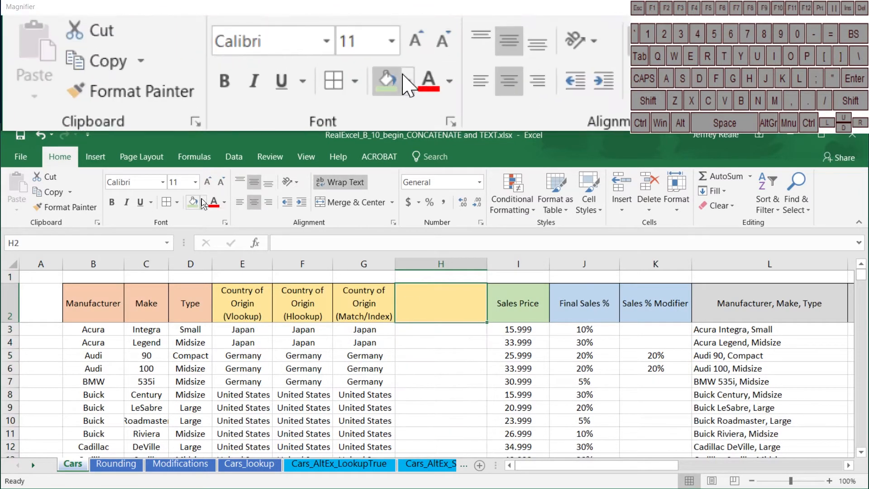
{"action": "left_click", "coordinate": [203, 202]}
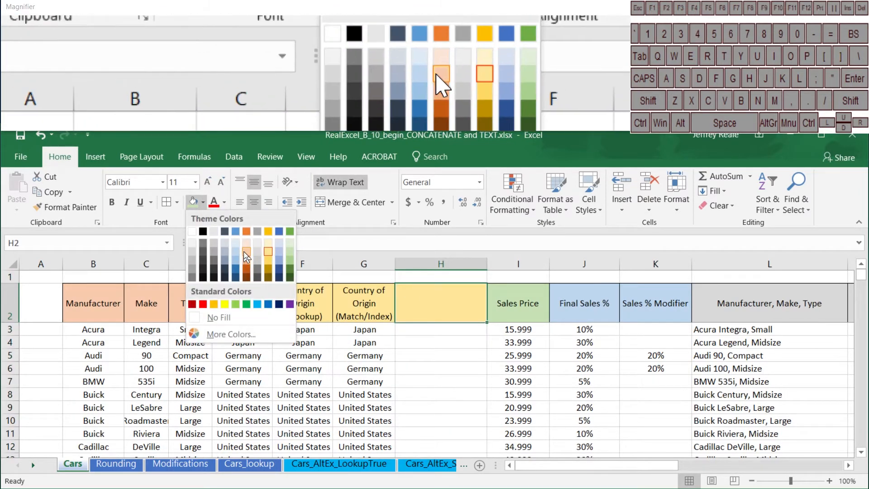
{"action": "left_click", "coordinate": [229, 253]}
{"action": "left_click", "coordinate": [518, 367]}
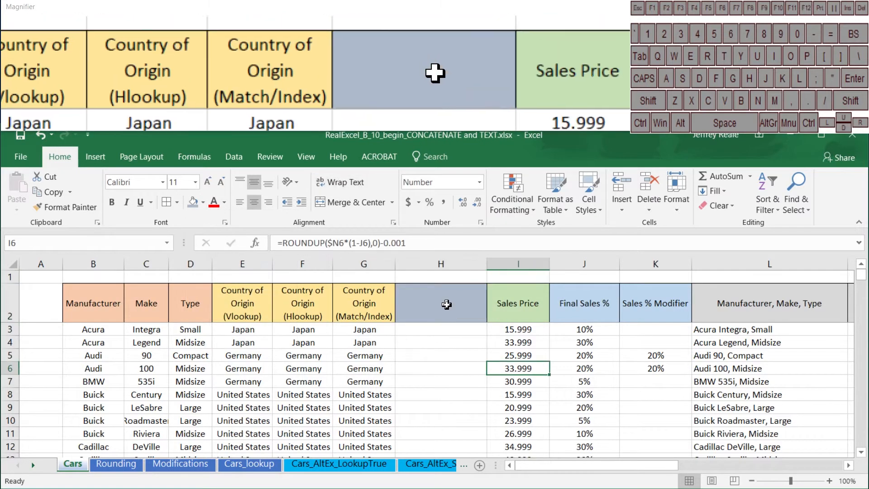
- Enter the header "Sales Promo" in cell H2
{"action": "left_click", "coordinate": [446, 304]}
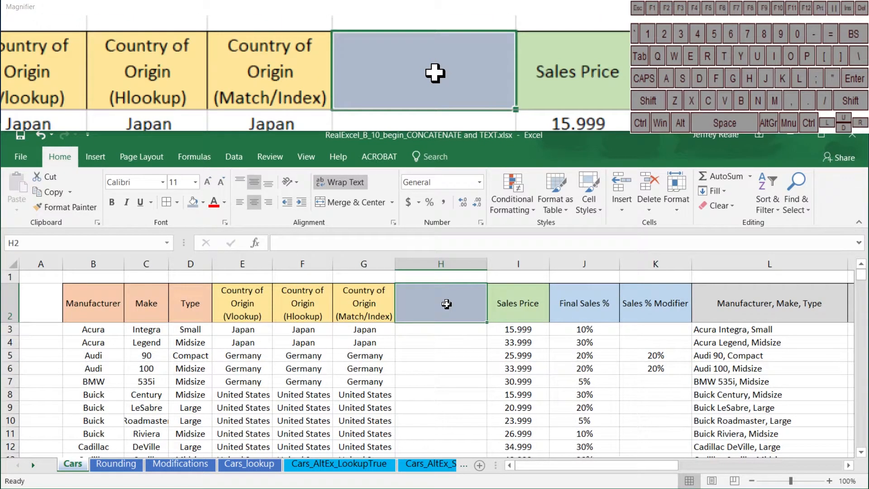
{"action": "type", "text": "Sales P"}
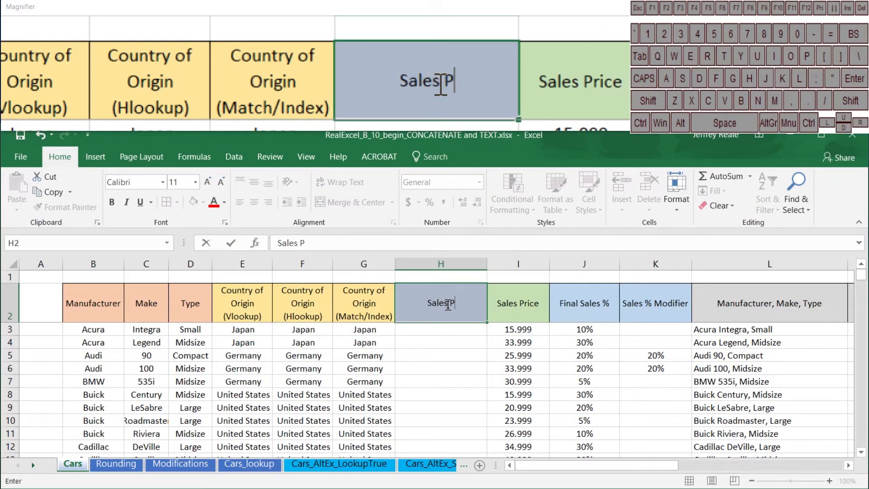
{"action": "type", "text": "romo"}
{"action": "key", "text": "Tab"}
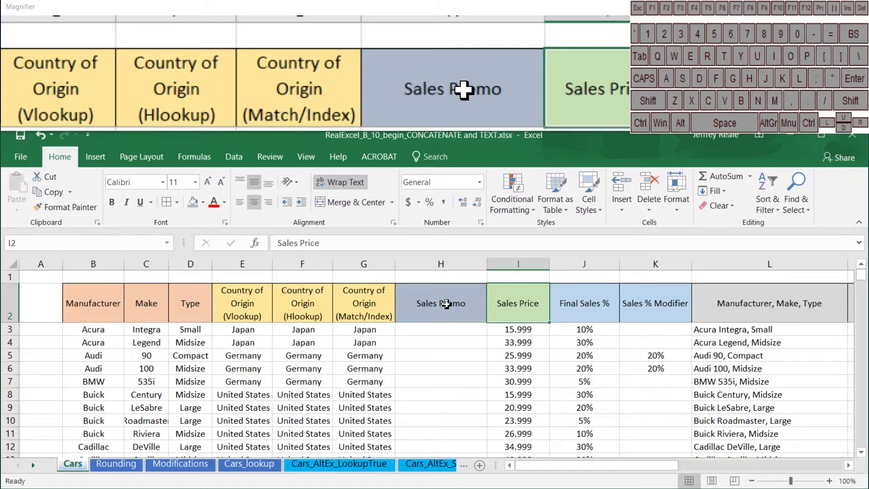
- Enter =CONCATENATE(B3,C3,D3,E3) in H3 and widen column H to fit the combined text
{"action": "key", "text": "Down"}
{"action": "key", "text": "Left"}
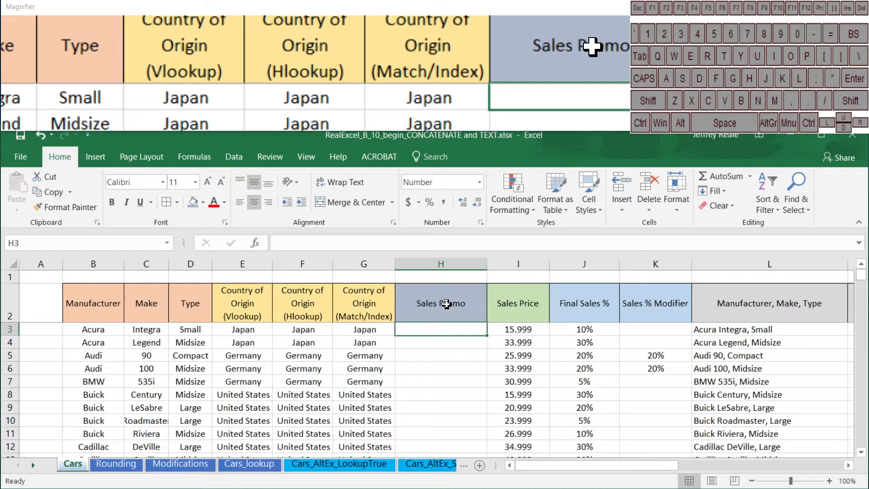
{"action": "type", "text": "=conc"}
{"action": "key", "text": "Tab"}
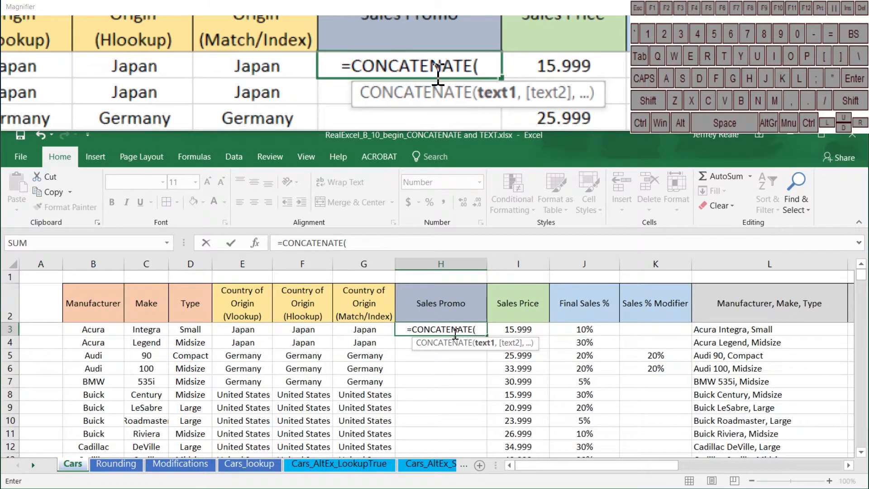
{"action": "left_click", "coordinate": [93, 331]}
{"action": "type", "text": ","}
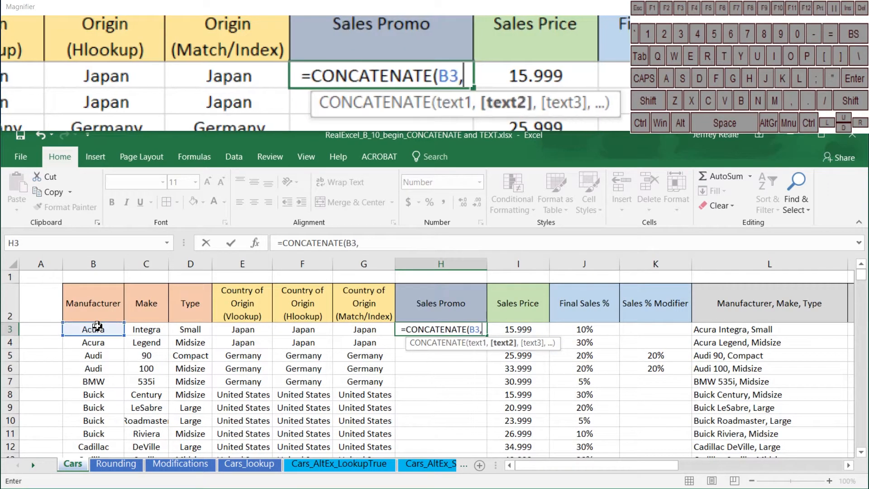
{"action": "left_click", "coordinate": [135, 329]}
{"action": "type", "text": ","}
{"action": "left_click", "coordinate": [192, 329]}
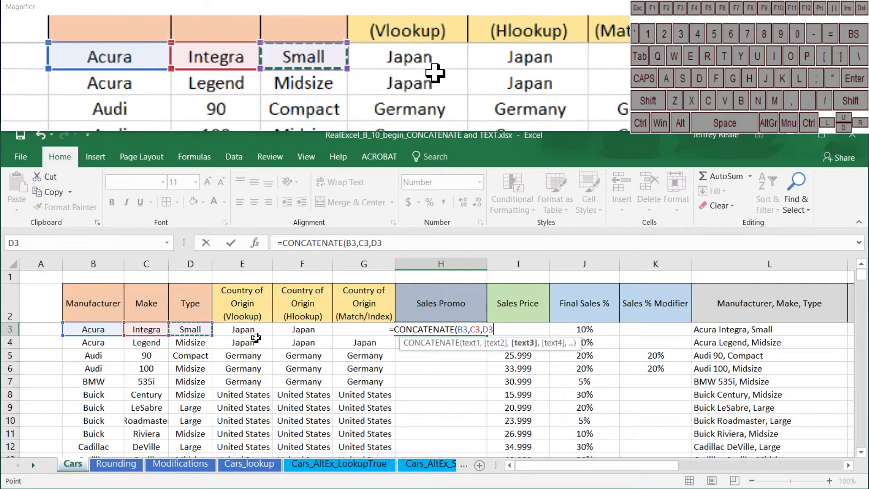
{"action": "type", "text": ","}
{"action": "left_click", "coordinate": [247, 330]}
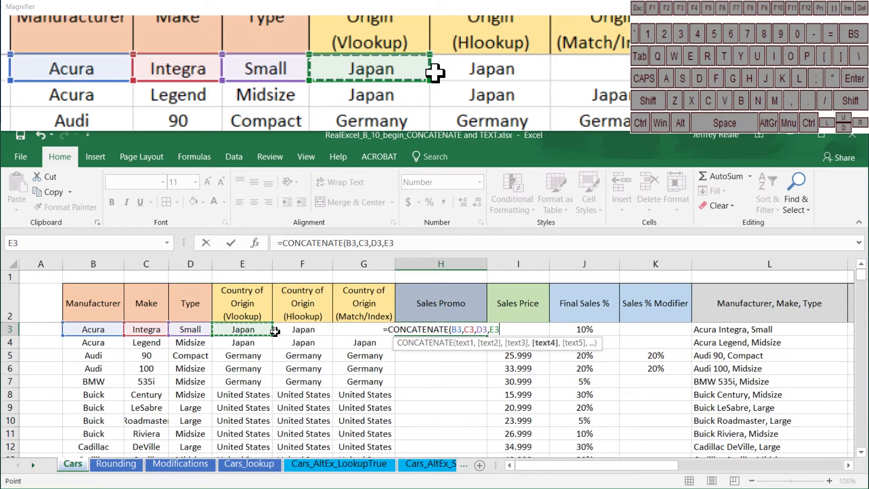
{"action": "type", "text": ")"}
{"action": "key", "text": "Return"}
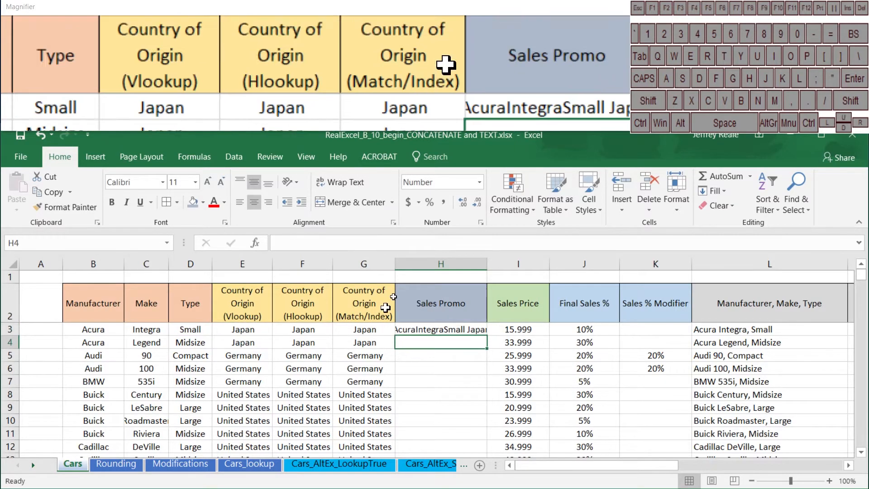
{"action": "left_click_drag", "start_coordinate": [487, 264], "coordinate": [534, 264]}
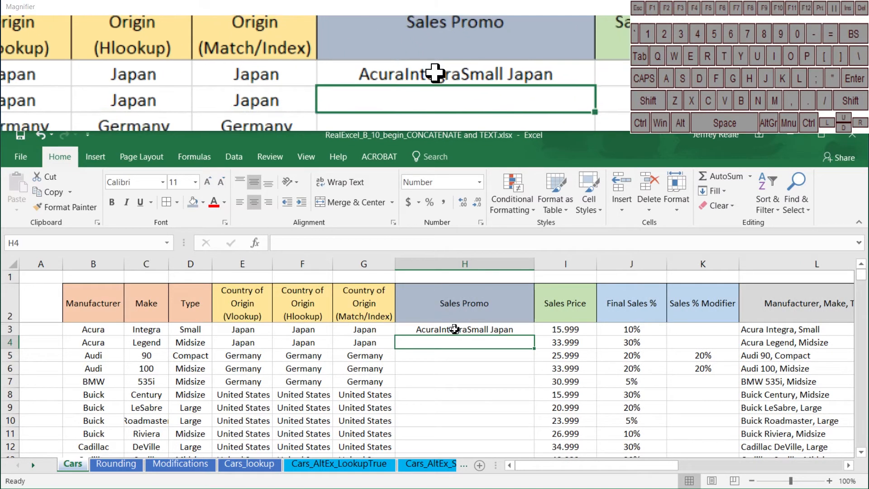
- Add " " separators between the cell references in H3 so the formula reads =CONCATENATE(B3," ",C3," ",D3," ",E3)
{"action": "left_click", "coordinate": [451, 330]}
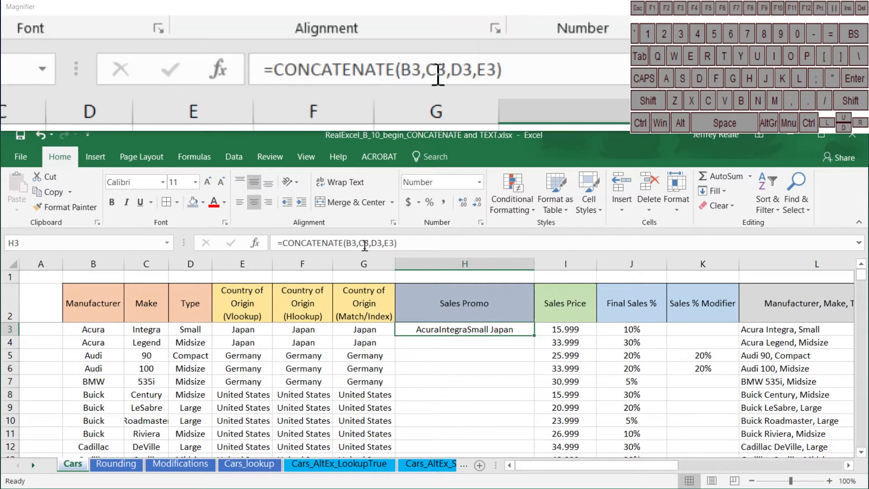
{"action": "left_click", "coordinate": [372, 245]}
{"action": "key", "text": "Left"}
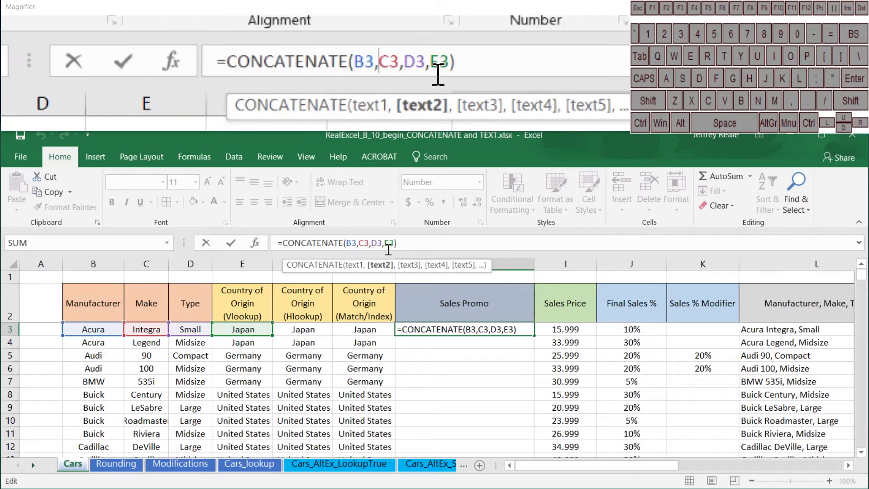
{"action": "type", "text": "\" \","}
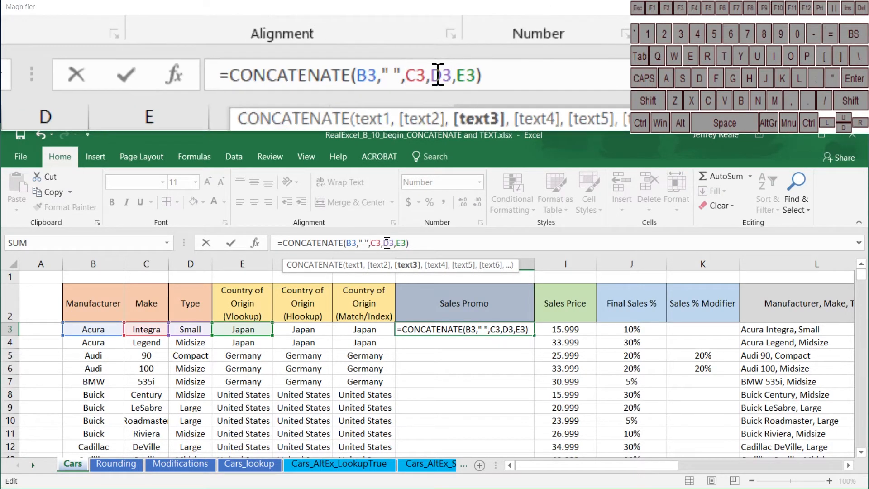
{"action": "left_click", "coordinate": [386, 243]}
{"action": "type", "text": "\" \""}
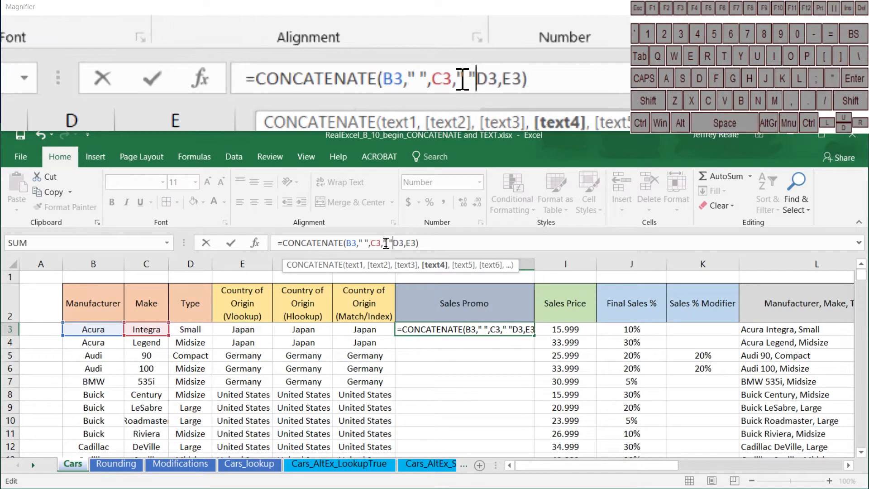
{"action": "type", "text": ","}
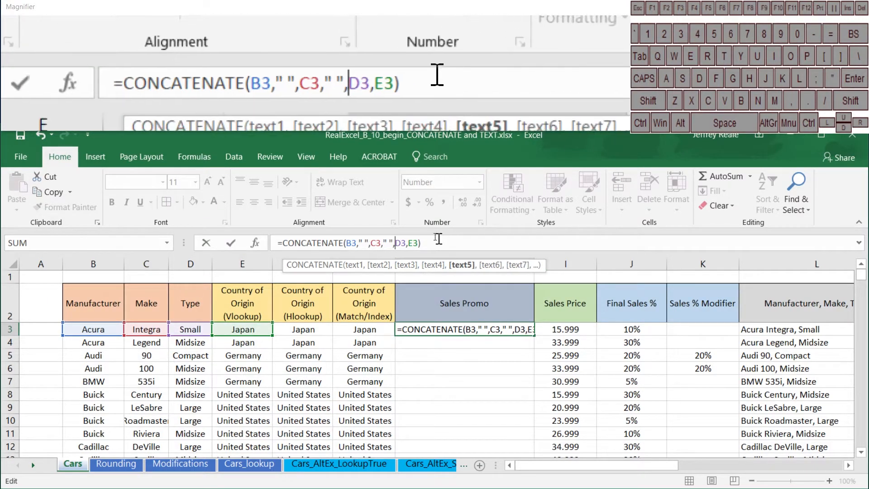
{"action": "left_click", "coordinate": [412, 243]}
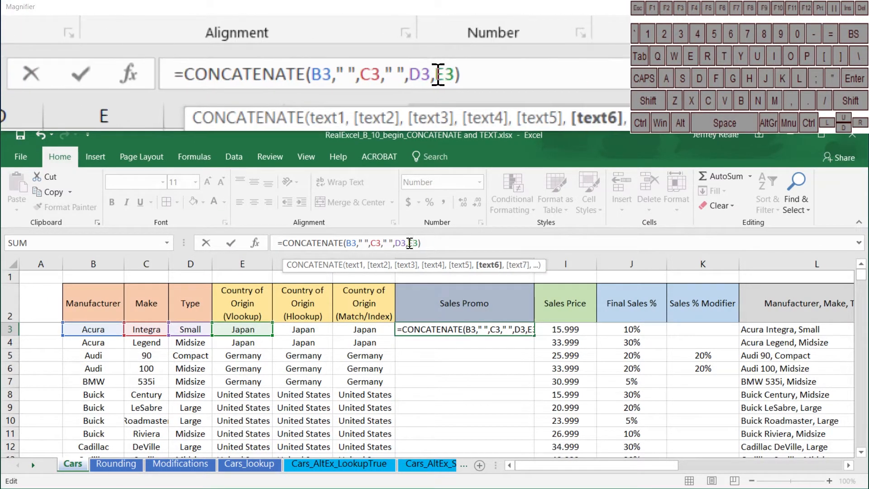
{"action": "type", "text": "\" \","}
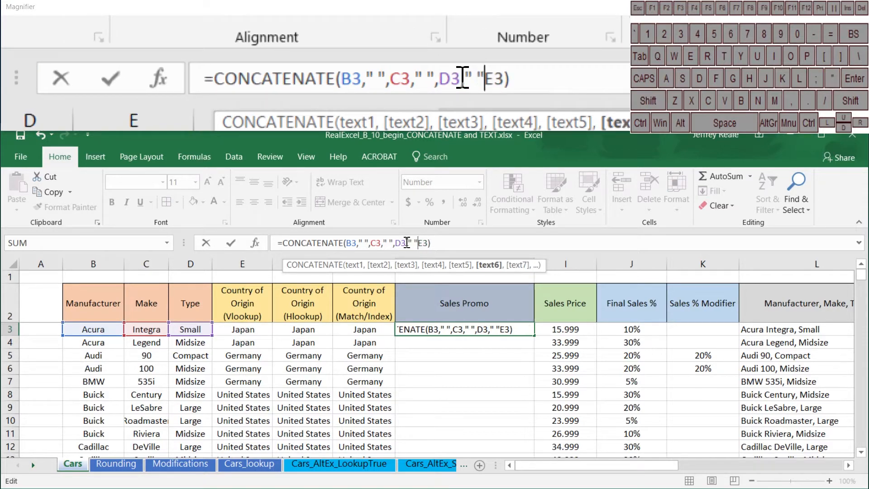
{"action": "key", "text": "Return"}
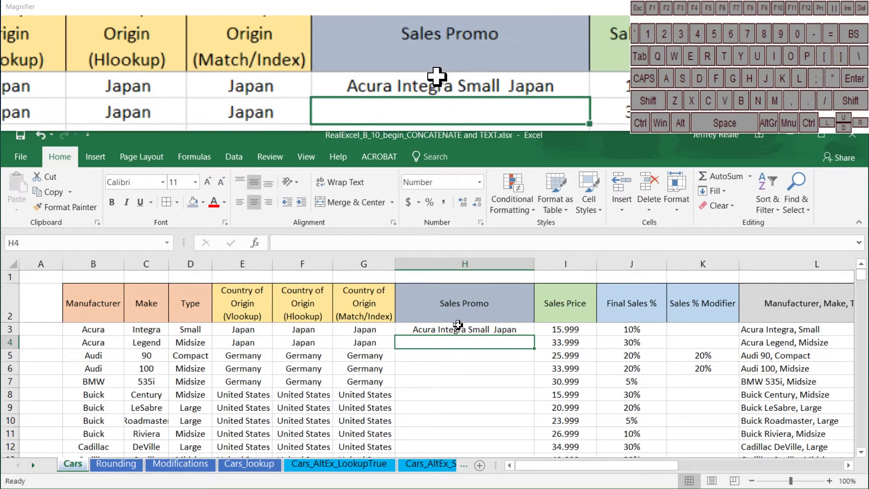
{"action": "left_click", "coordinate": [450, 331]}
{"action": "left_click", "coordinate": [436, 244]}
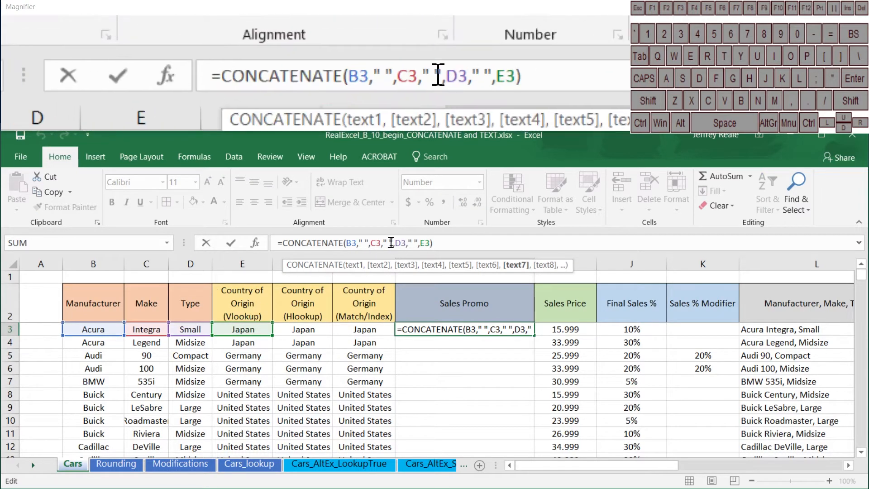
{"action": "key", "text": "Return"}
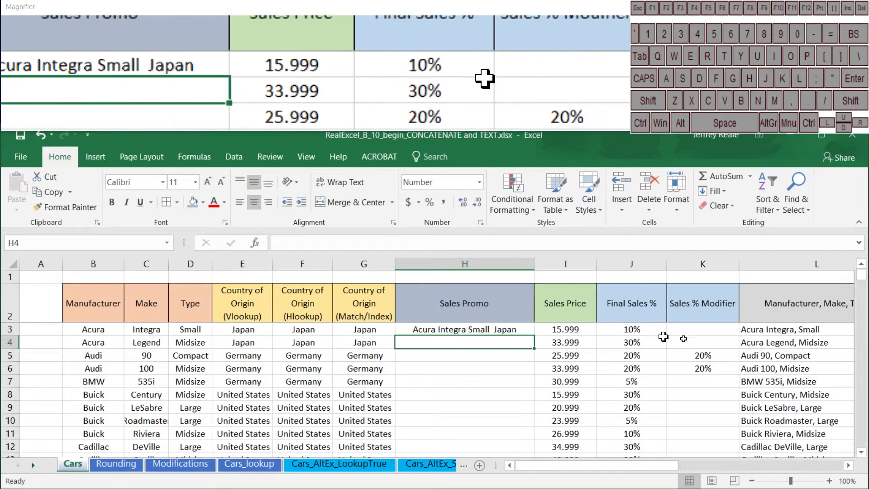
- Shorten the H3 formula to end with a space and an opening parenthesis after C3: =CONCATENATE(B3," ",C3," (")
{"action": "left_click", "coordinate": [404, 329]}
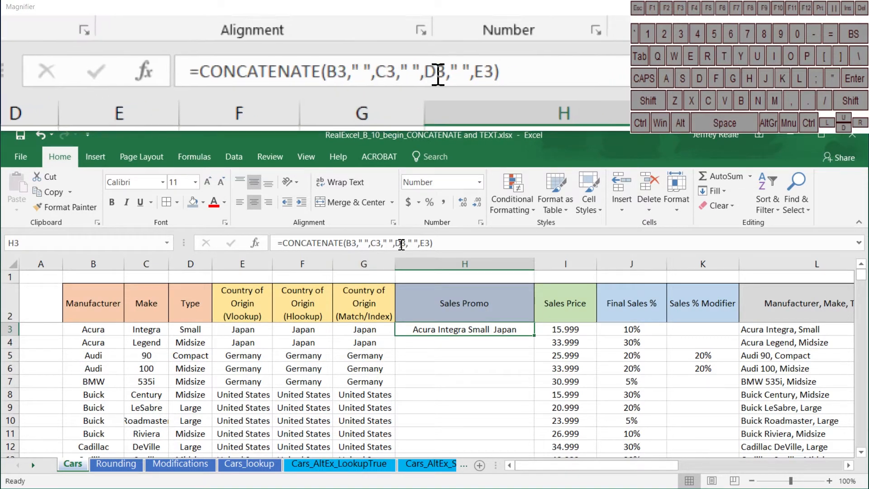
{"action": "left_click", "coordinate": [399, 244]}
{"action": "left_click_drag", "start_coordinate": [399, 243], "coordinate": [429, 244]}
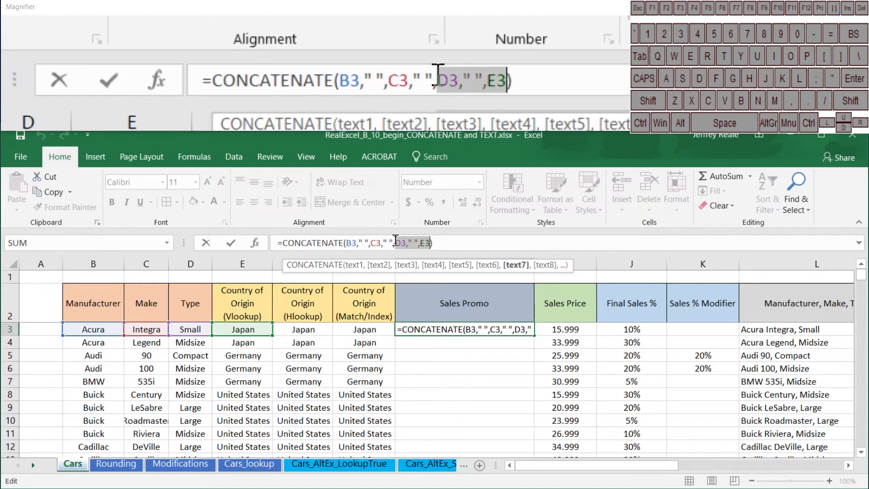
{"action": "key", "text": "BackSpace"}
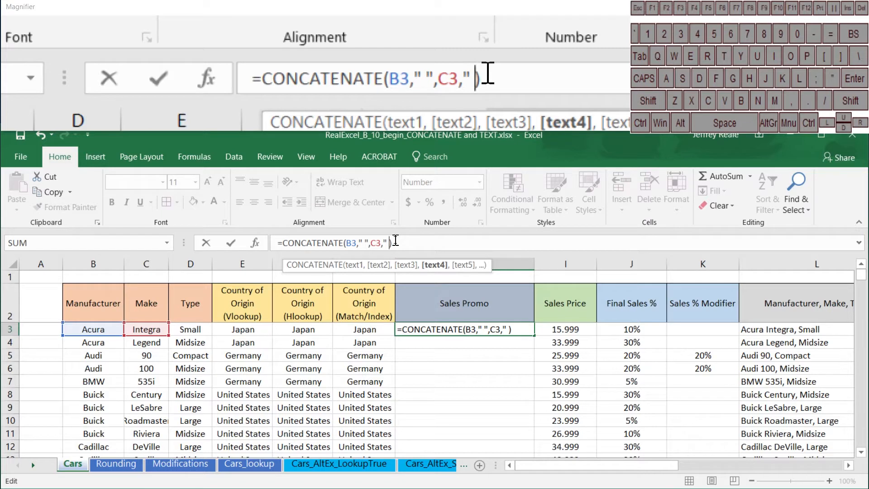
{"action": "type", "text": "("}
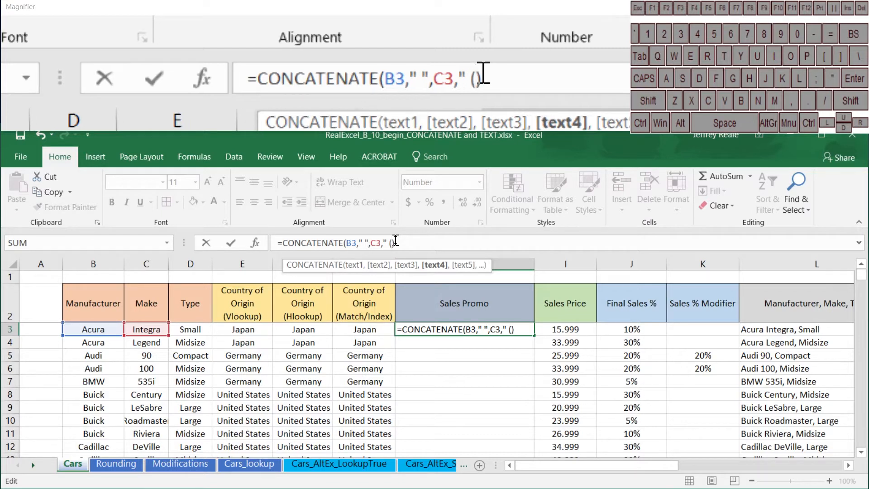
{"action": "type", "text": "\""}
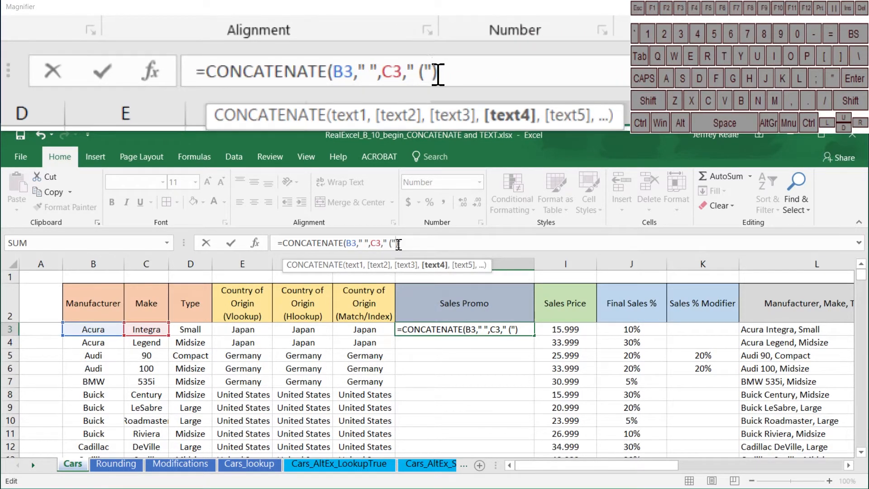
{"action": "key", "text": "Return"}
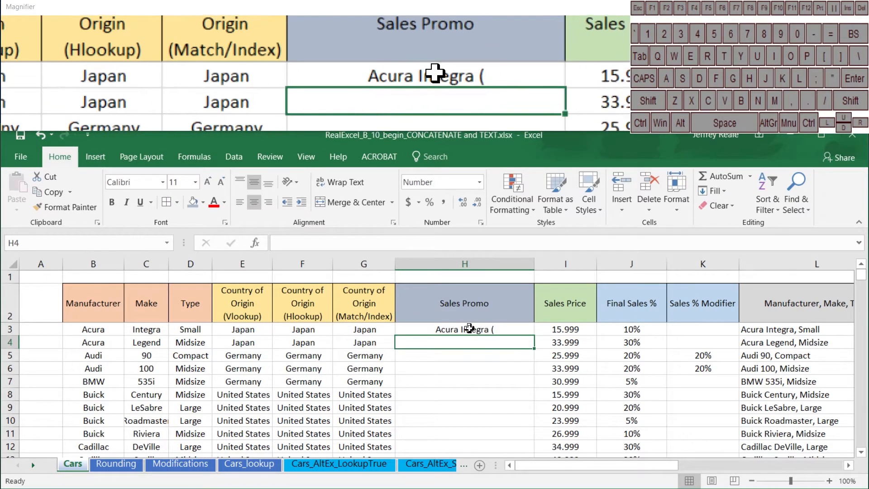
- Extend the H3 formula with the sales price and a comma-space separator: =CONCATENATE(B3," ",C3," (",I3,", ")
{"action": "left_click", "coordinate": [505, 329]}
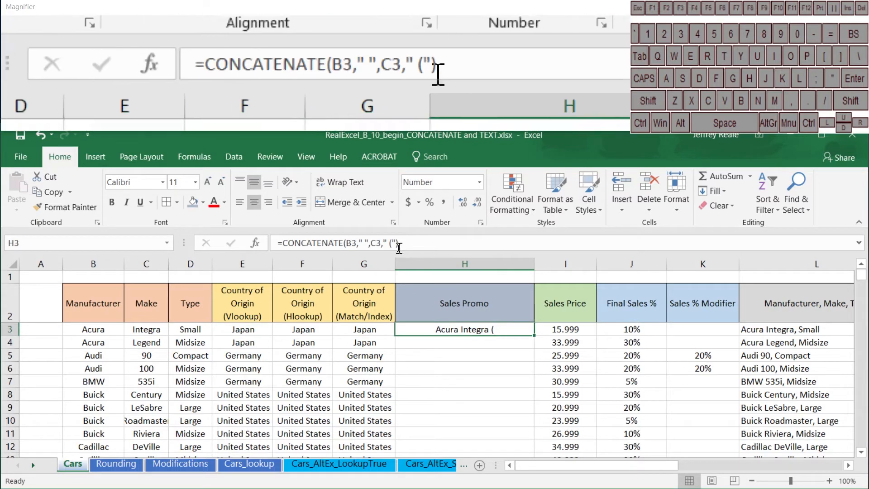
{"action": "left_click", "coordinate": [394, 243]}
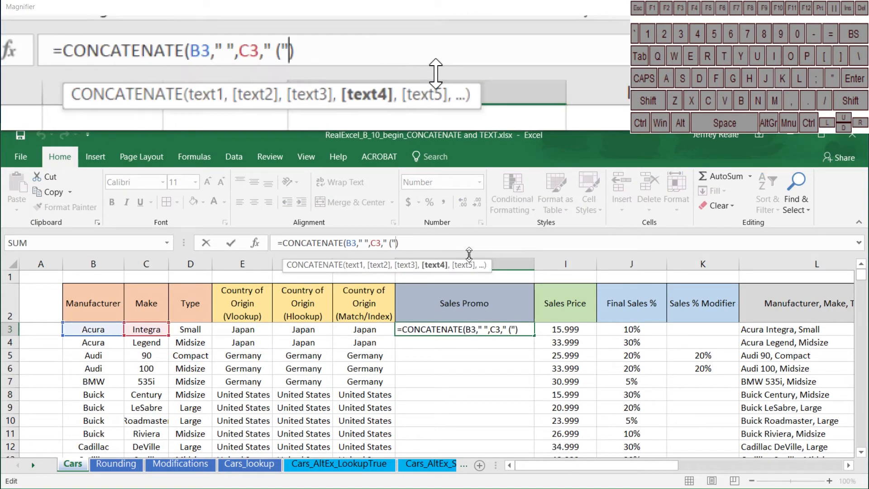
{"action": "type", "text": ","}
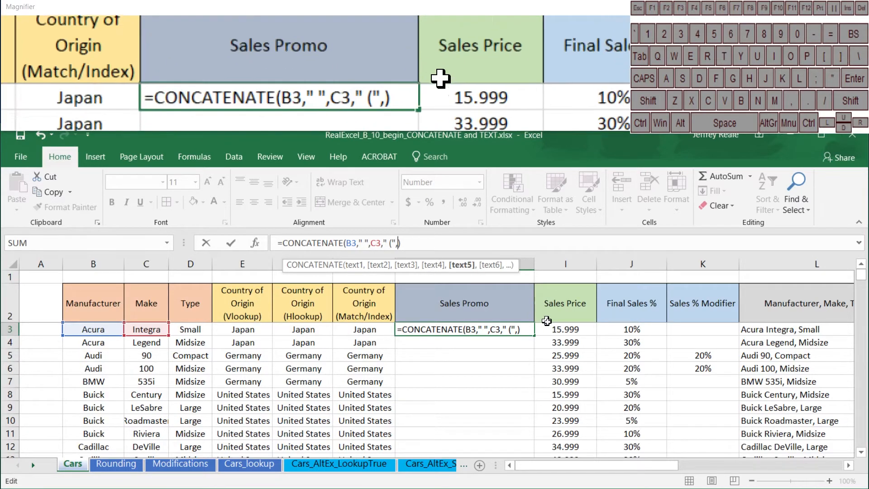
{"action": "left_click", "coordinate": [550, 329]}
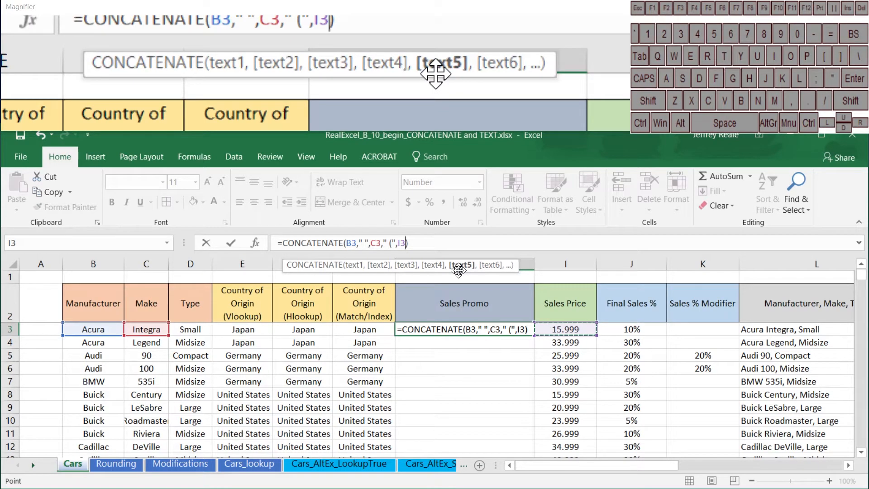
{"action": "type", "text": ","}
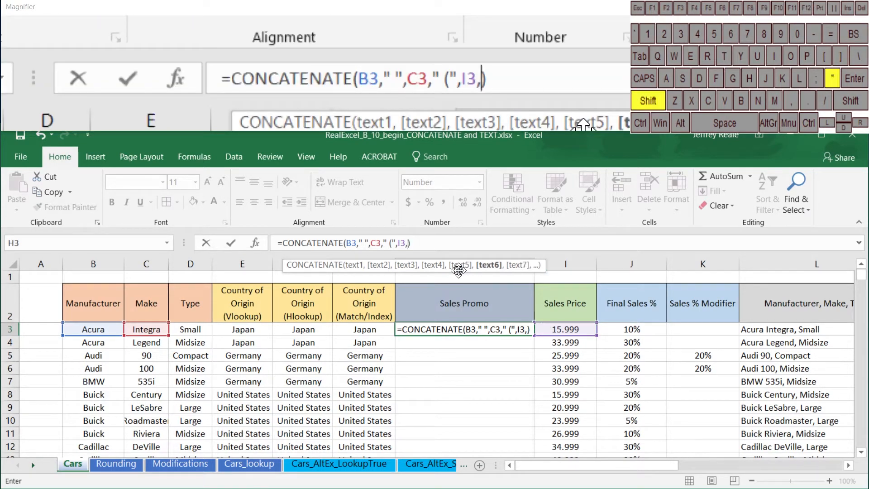
{"action": "type", "text": "\","}
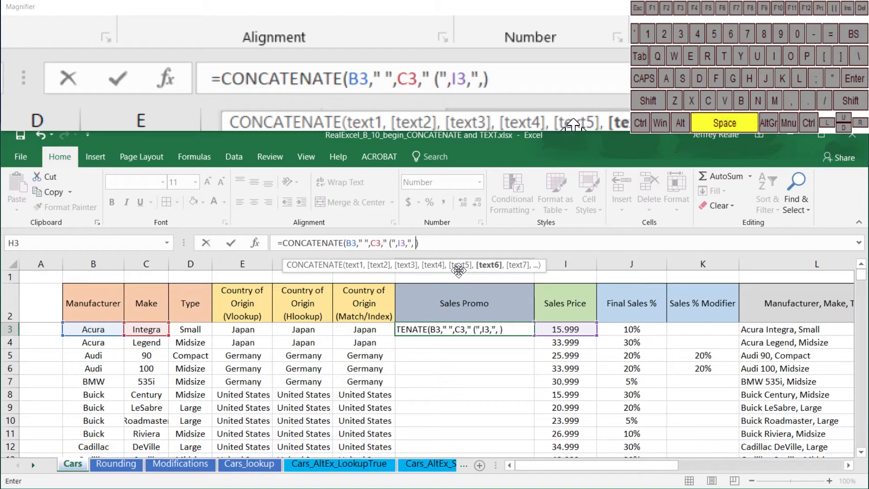
{"action": "type", "text": " \""}
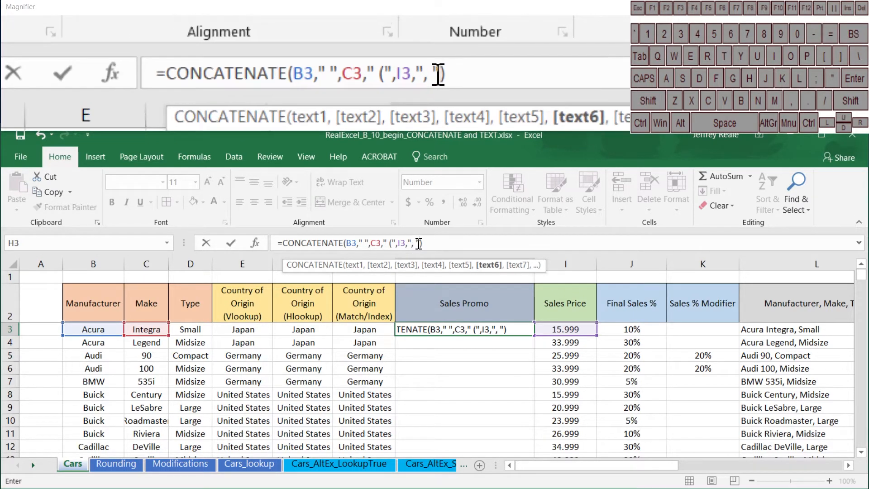
{"action": "key", "text": "Return"}
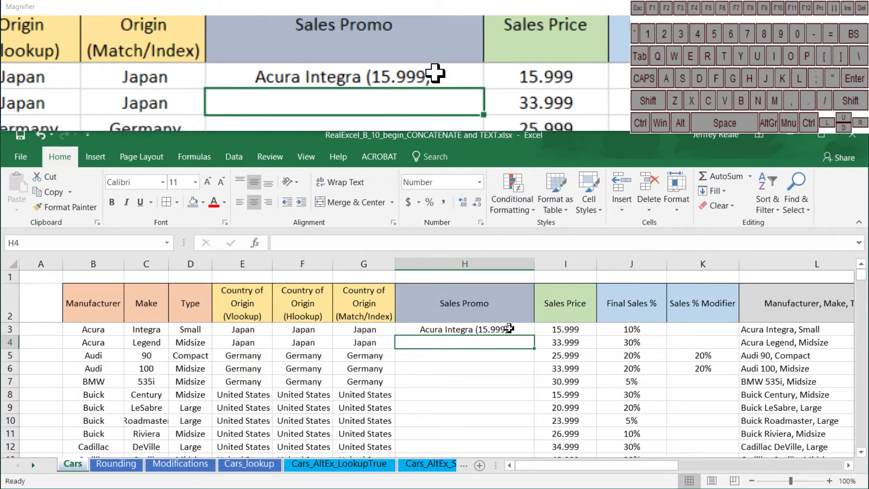
- Multiply the sales price by 1000 inside the H3 formula, changing the I3 argument to I3*1000
{"action": "left_click", "coordinate": [504, 329]}
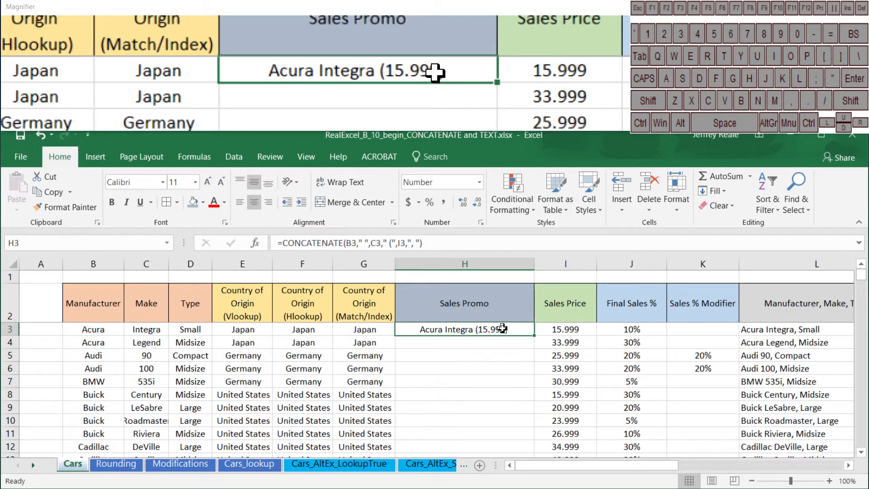
{"action": "left_click", "coordinate": [407, 244]}
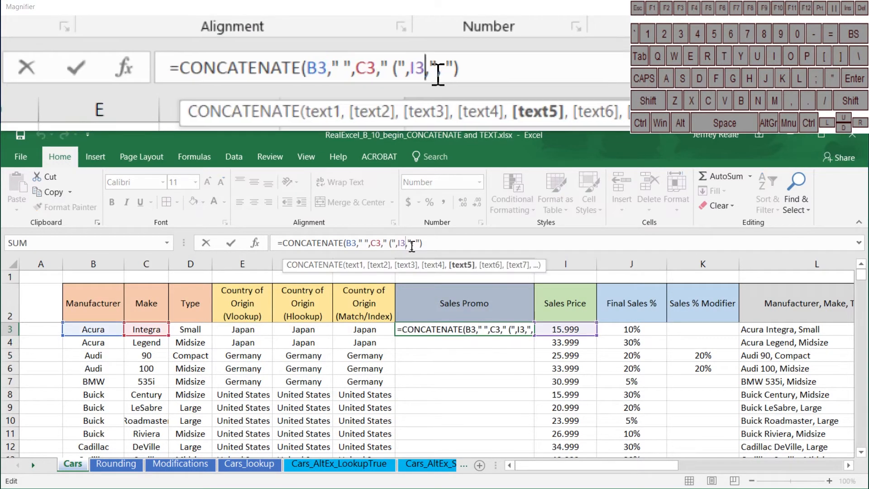
{"action": "type", "text": "*"}
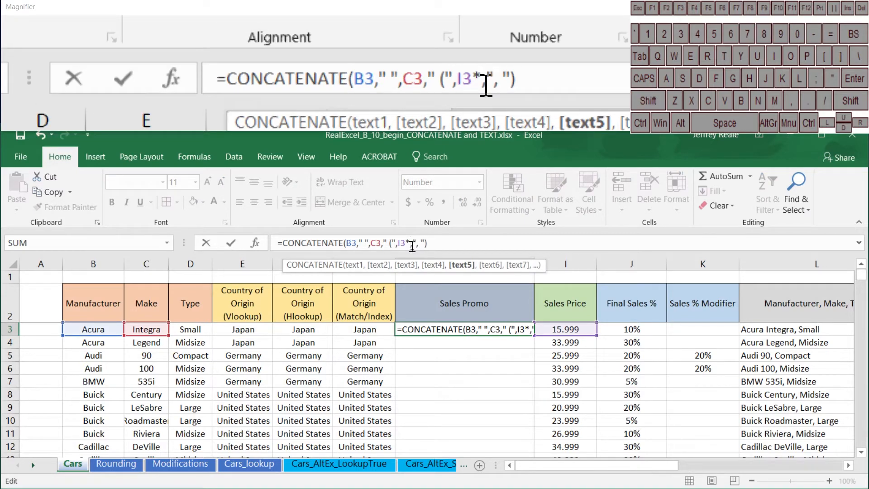
{"action": "type", "text": "1000"}
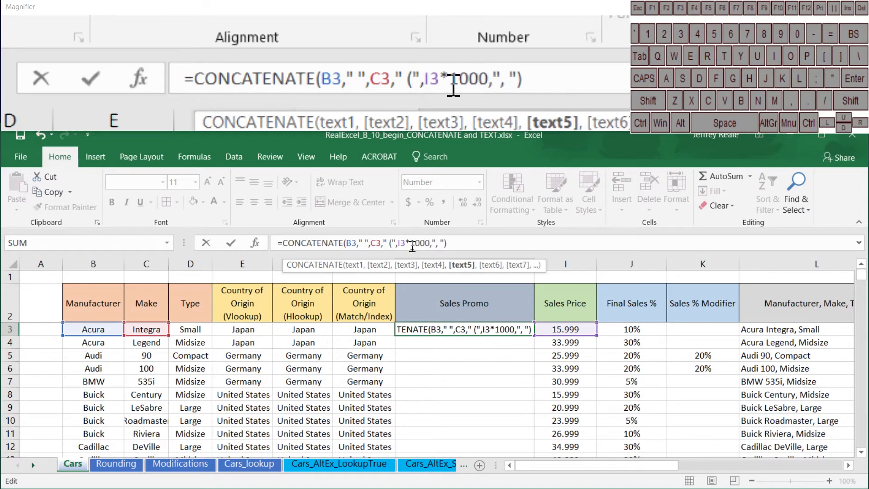
{"action": "key", "text": "Return"}
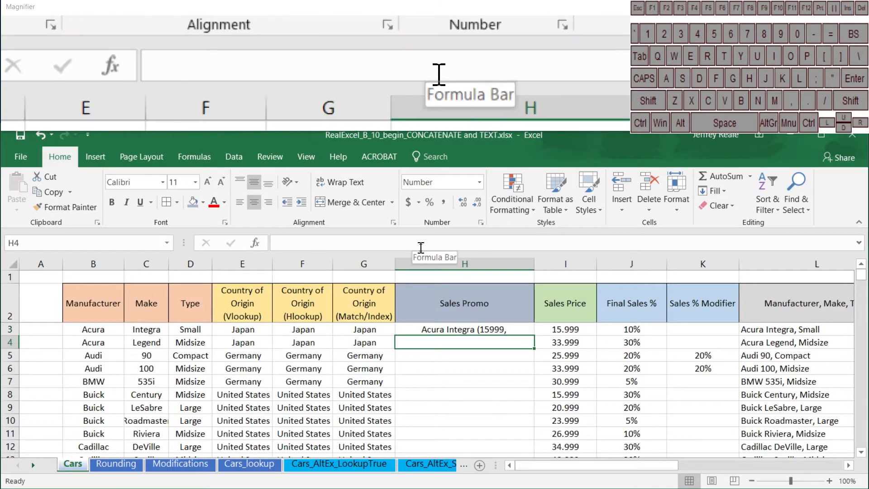
{"action": "left_click", "coordinate": [494, 328]}
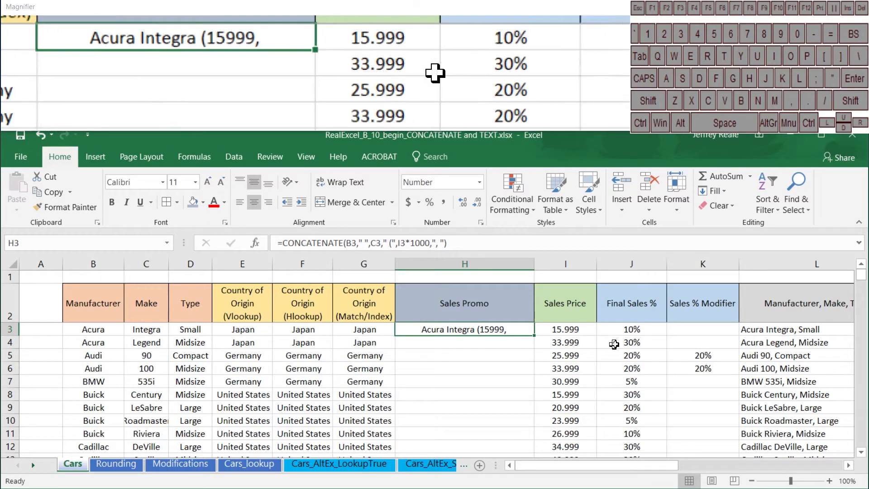
- Try the custom number format code 000% on Final Sales % cell J4, restore 0% and cancel the cell formatting
{"action": "left_click", "coordinate": [630, 343]}
{"action": "right_click", "coordinate": [634, 344]}
{"action": "left_click", "coordinate": [678, 283]}
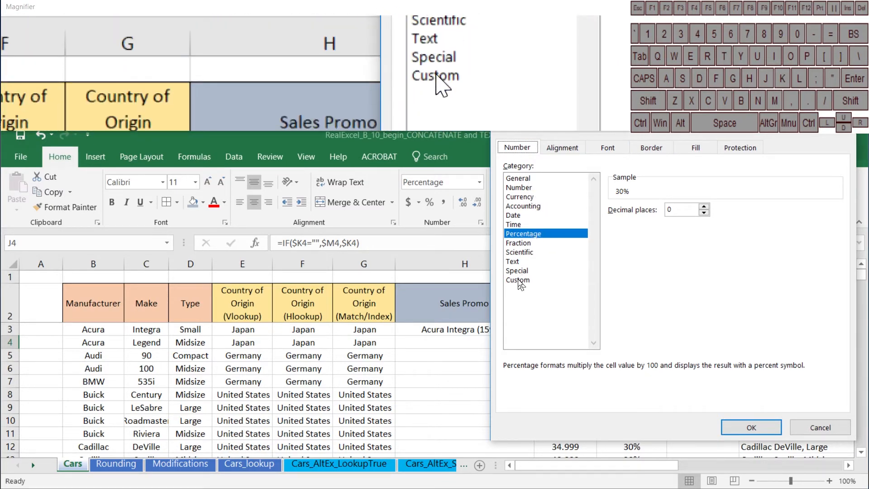
{"action": "left_click", "coordinate": [519, 281]}
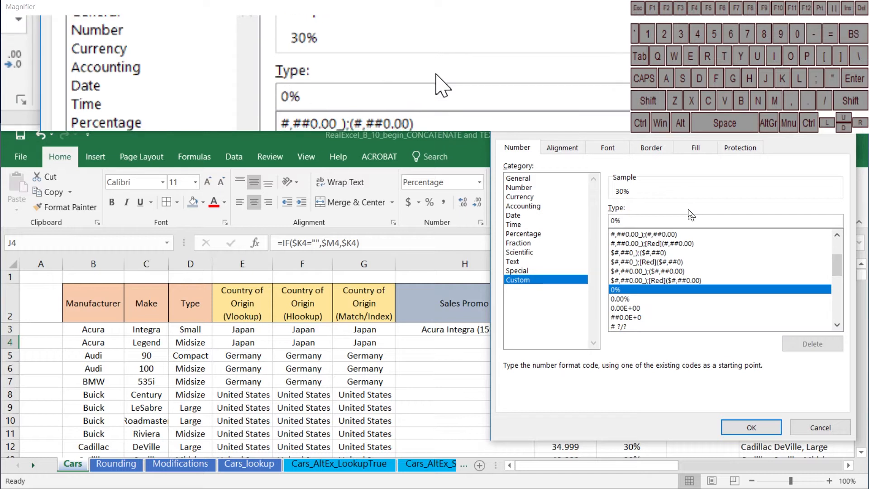
{"action": "type", "text": "00"}
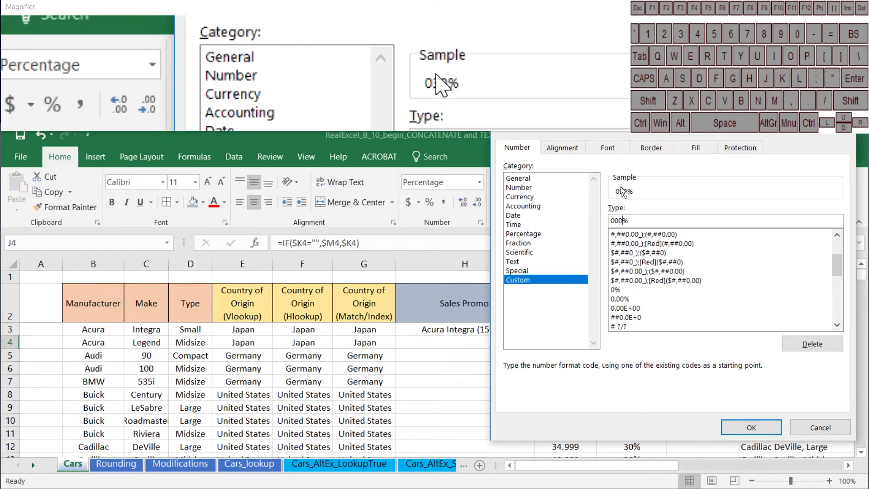
{"action": "key", "text": "BackSpace"}
{"action": "key", "text": "BackSpace"}
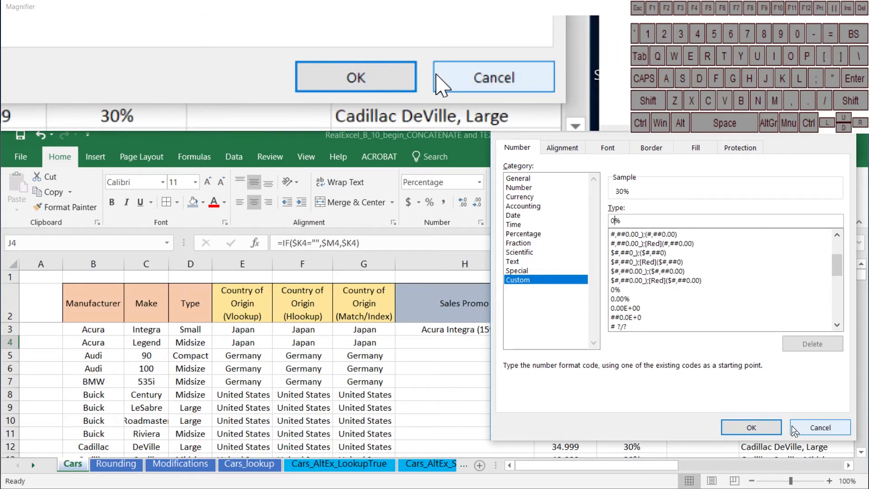
{"action": "left_click", "coordinate": [817, 426]}
- Wrap I3*1000 in the H3 formula in a TEXT function with an empty format argument: text(I3*1000,)
{"action": "left_click", "coordinate": [479, 323]}
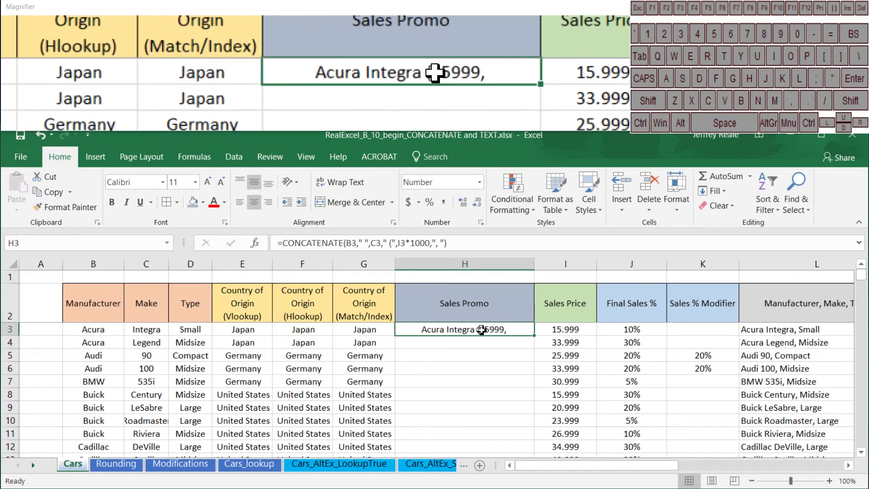
{"action": "left_click", "coordinate": [398, 244]}
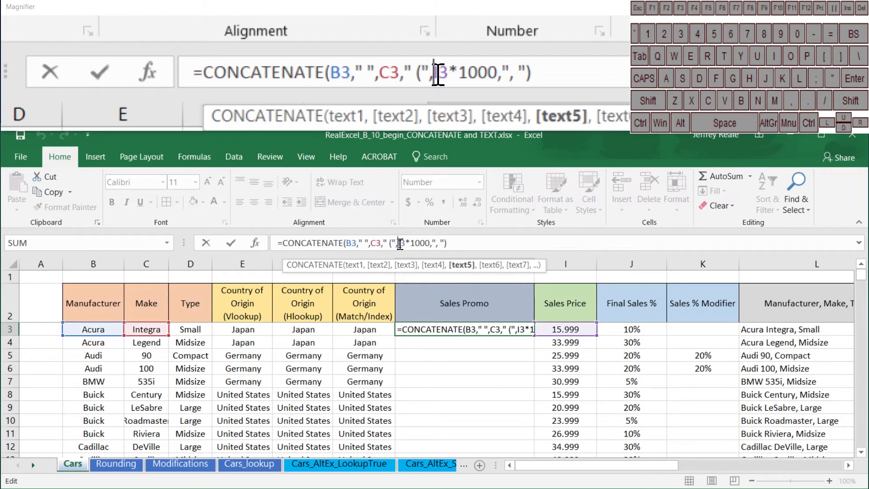
{"action": "type", "text": "text("}
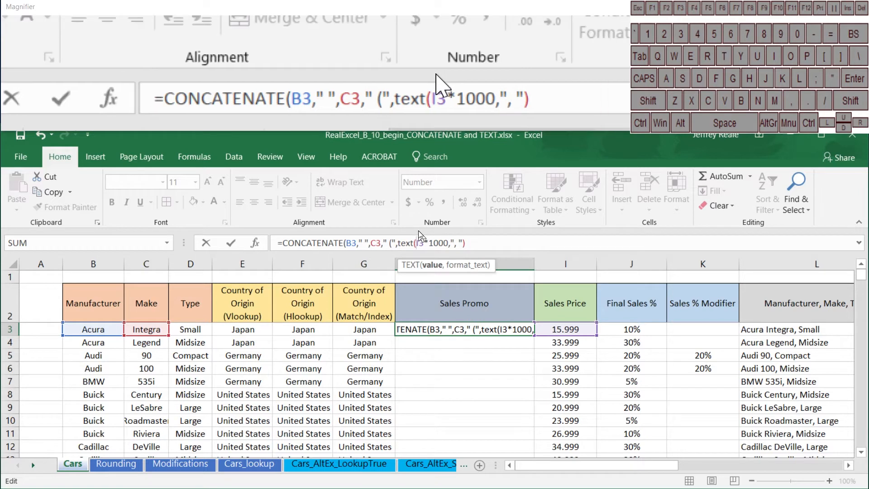
{"action": "left_click", "coordinate": [449, 243]}
{"action": "left_click_drag", "start_coordinate": [447, 243], "coordinate": [444, 242]}
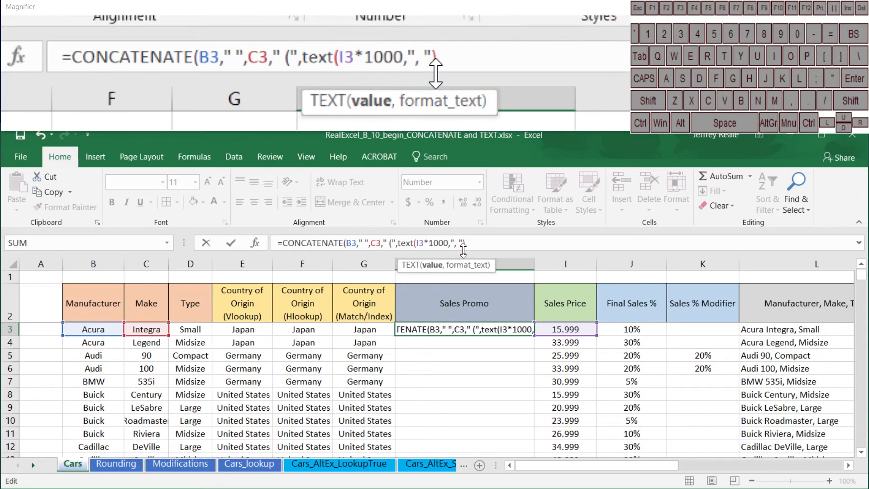
{"action": "type", "text": ","}
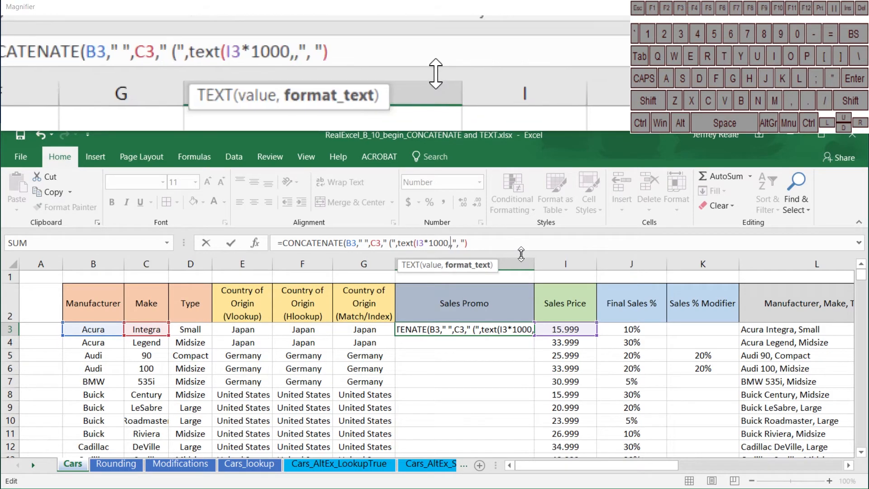
{"action": "key", "text": "shift"}
{"action": "type", "text": "),"}
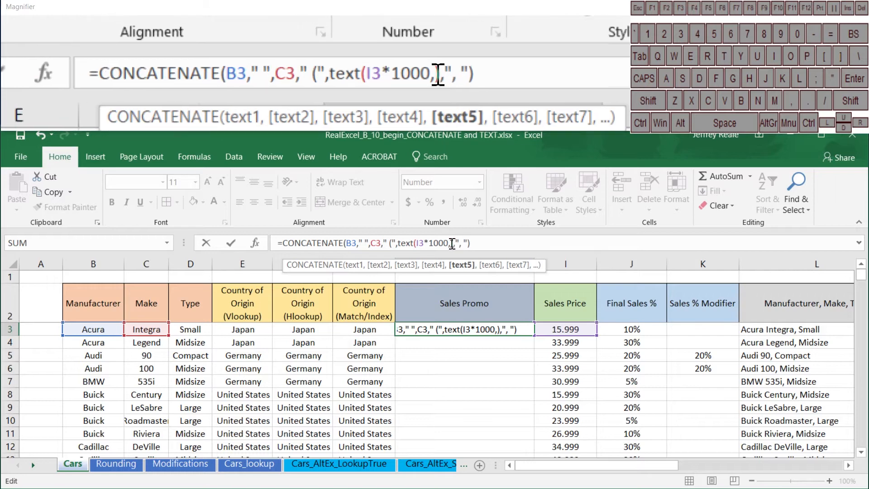
- Set the TEXT function's format argument in H3 to "#,##0" and commit the formula
{"action": "left_click", "coordinate": [452, 244]}
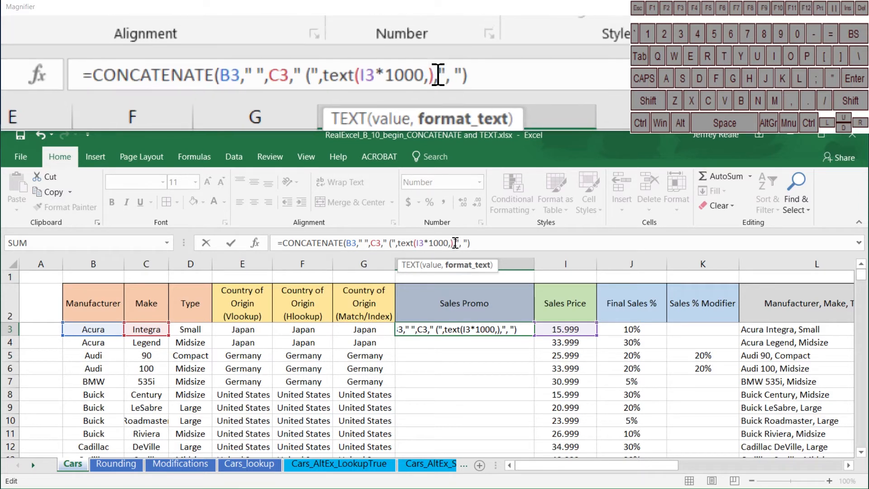
{"action": "type", "text": "\""}
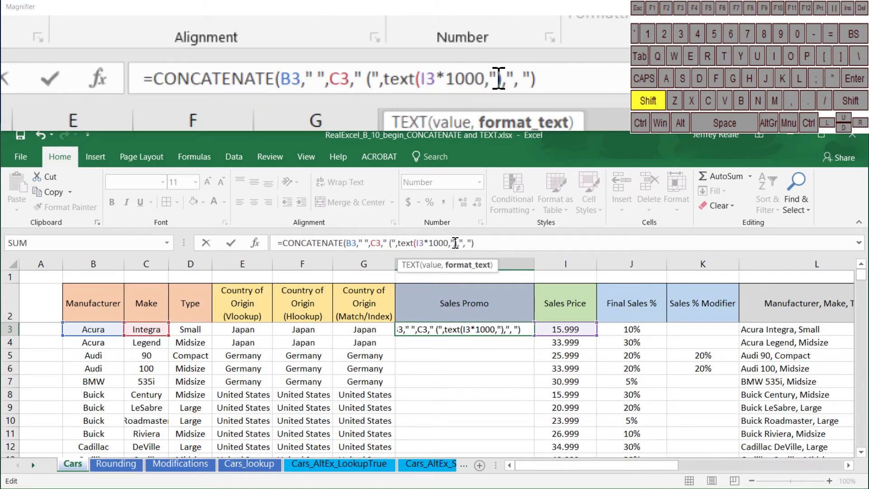
{"action": "type", "text": "#,"}
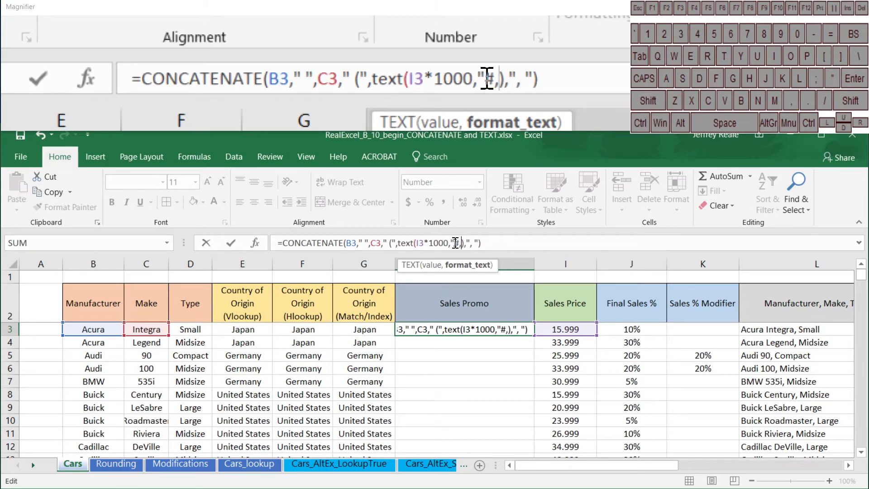
{"action": "type", "text": "##0"}
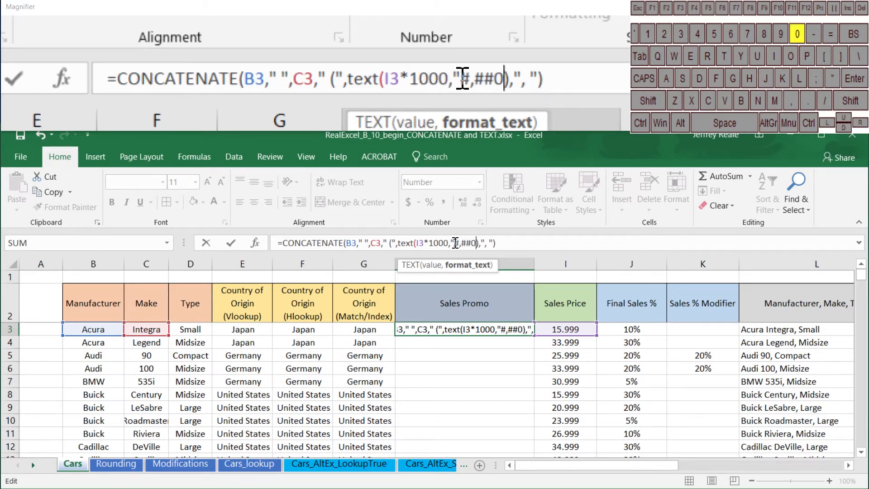
{"action": "type", "text": "\""}
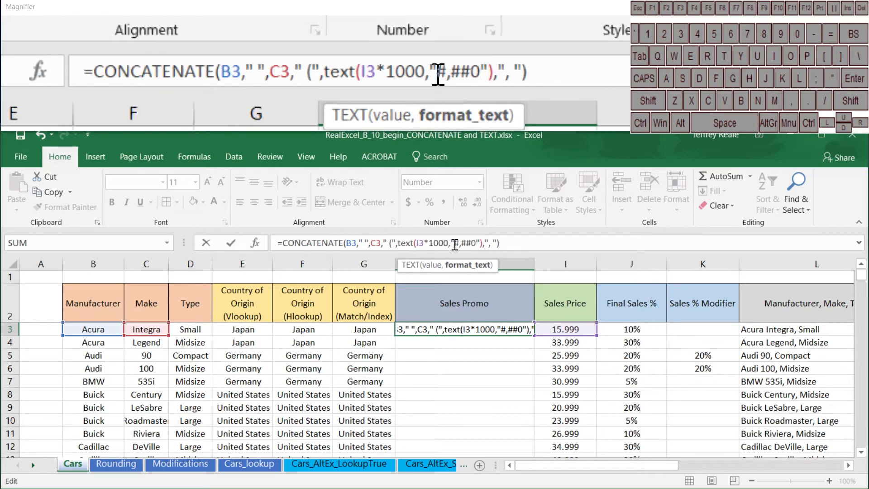
{"action": "key", "text": "Return"}
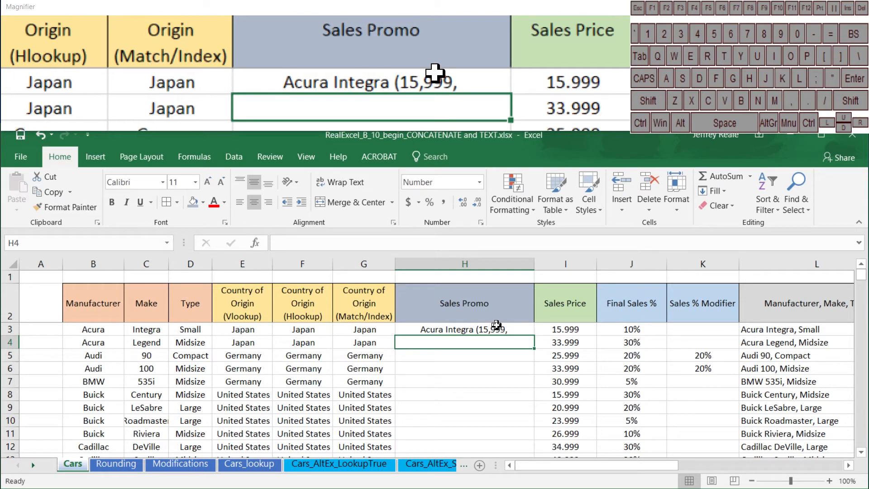
- Add a dollar sign to the price format in the H3 formula so it reads TEXT(I3*1000,"$#,##0")
{"action": "left_click", "coordinate": [500, 329]}
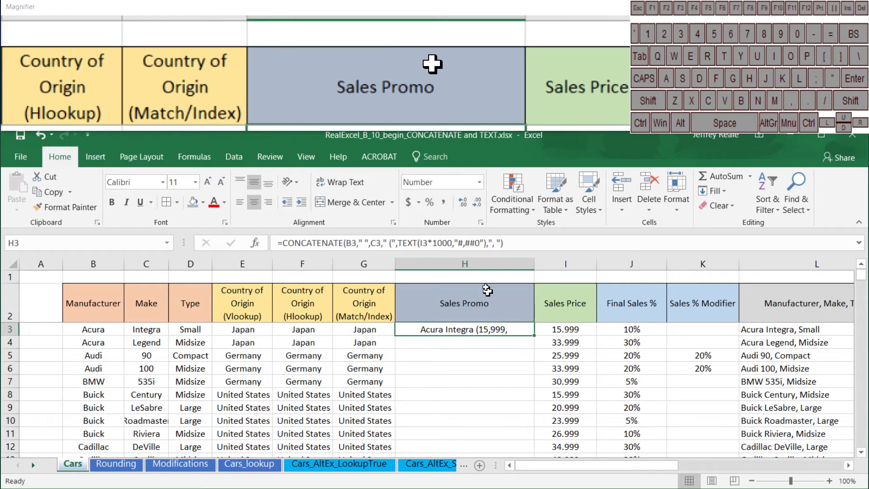
{"action": "left_click", "coordinate": [459, 243]}
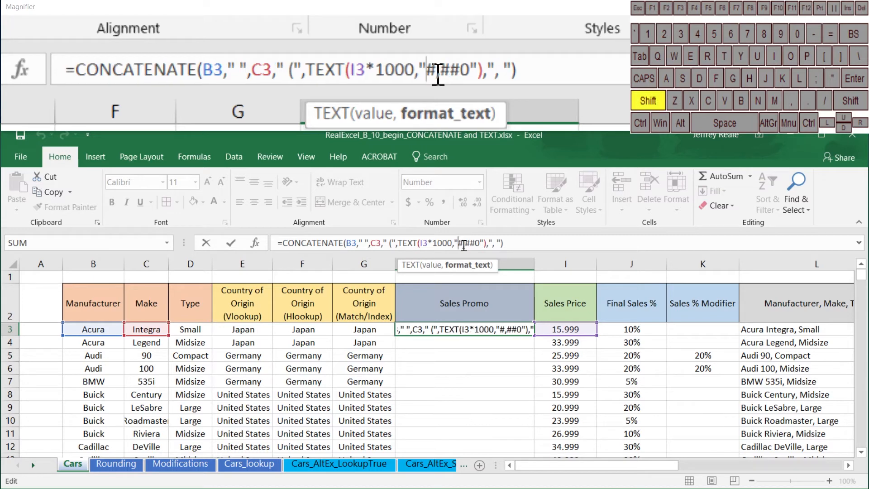
{"action": "type", "text": "$"}
{"action": "key", "text": "Return"}
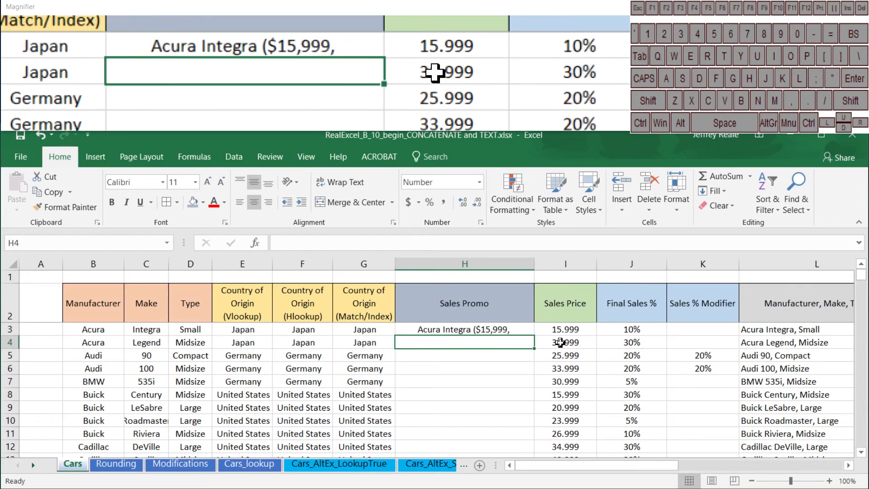
{"action": "left_click", "coordinate": [568, 330]}
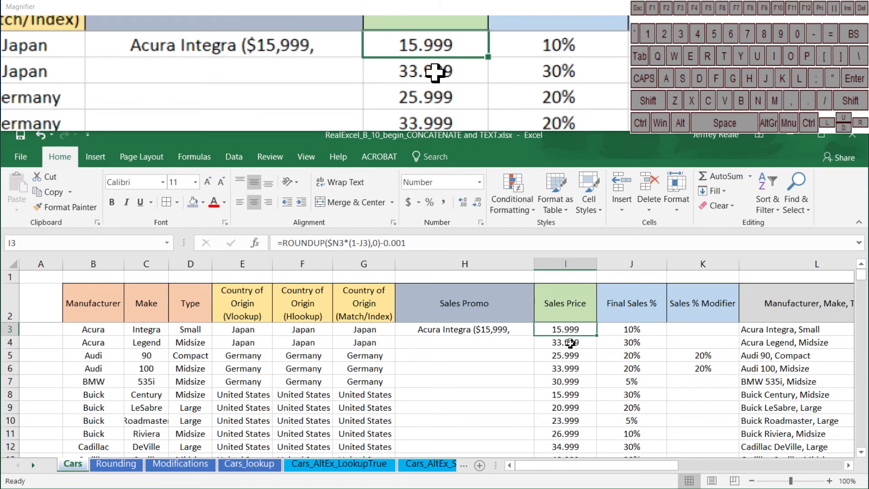
{"action": "left_click", "coordinate": [512, 331]}
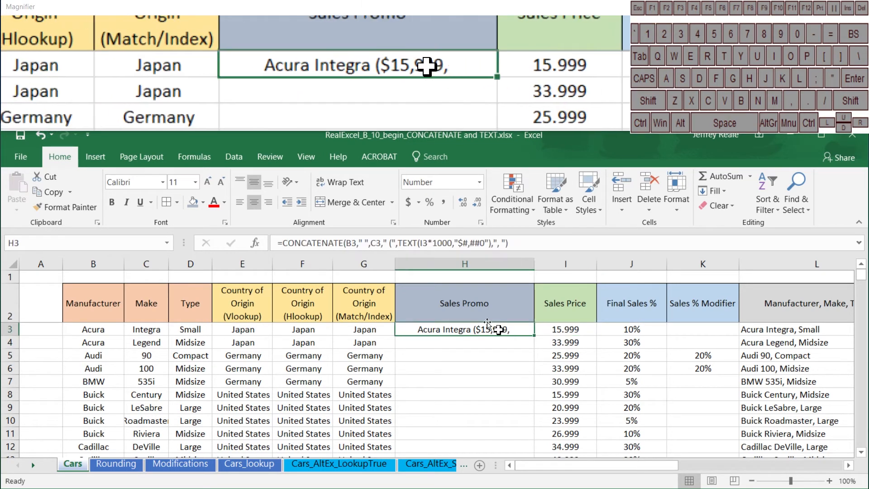
{"action": "left_click_drag", "start_coordinate": [422, 245], "coordinate": [452, 245]}
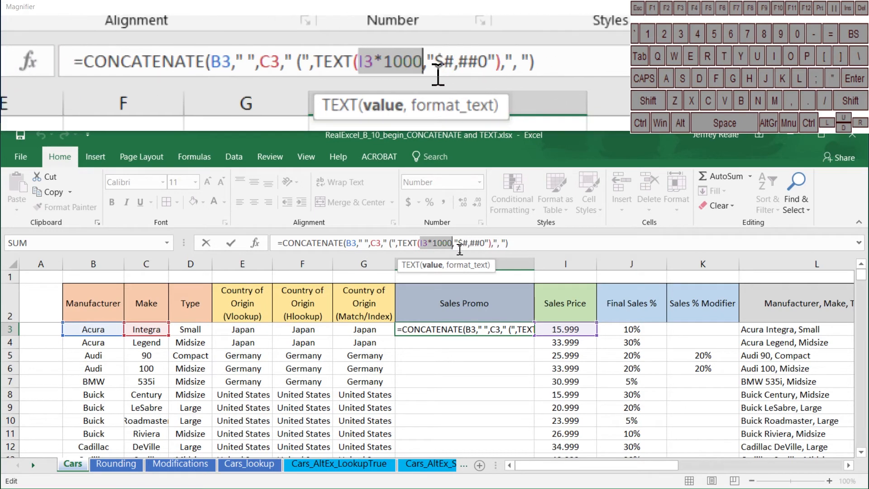
{"action": "key", "text": "Return"}
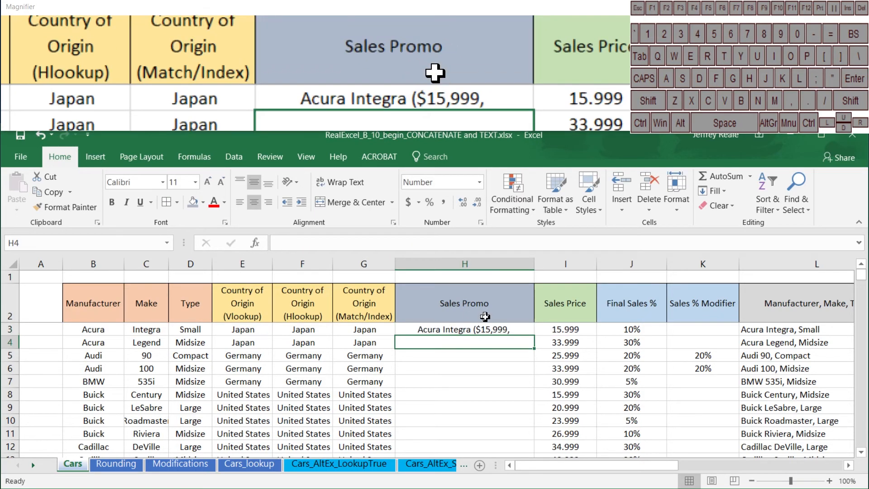
- Extend the comma text after the price in the H3 formula so it reads ", NOW " with a trailing space
{"action": "left_click", "coordinate": [489, 326]}
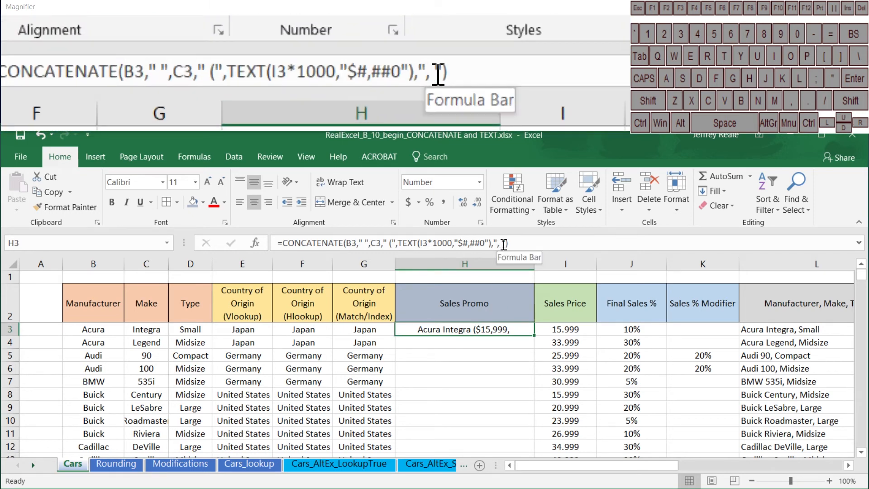
{"action": "left_click", "coordinate": [503, 243]}
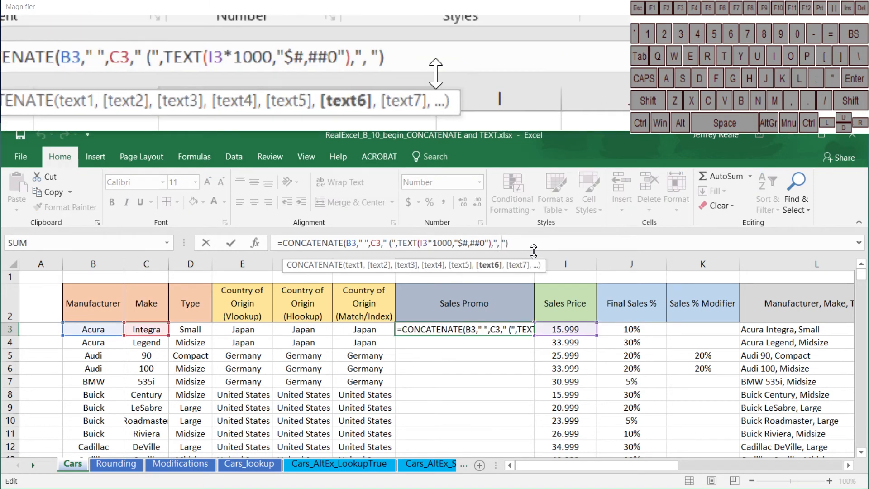
{"action": "type", "text": "NOW"}
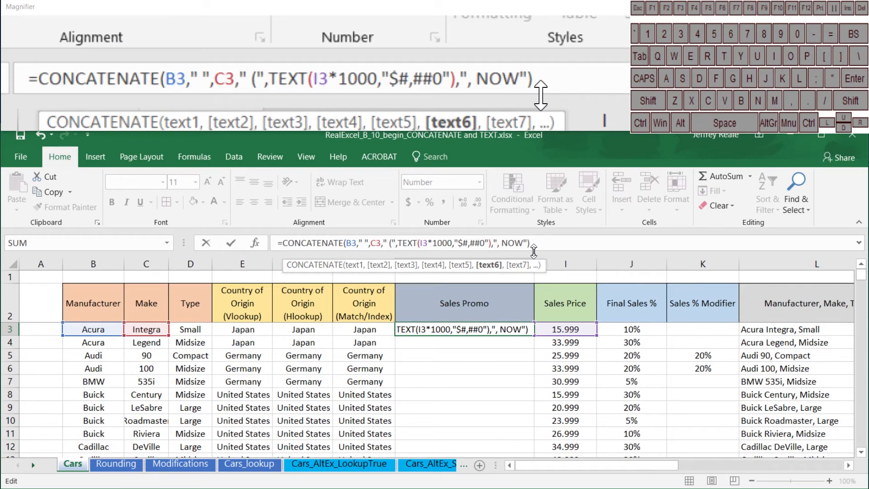
{"action": "key", "text": "Right"}
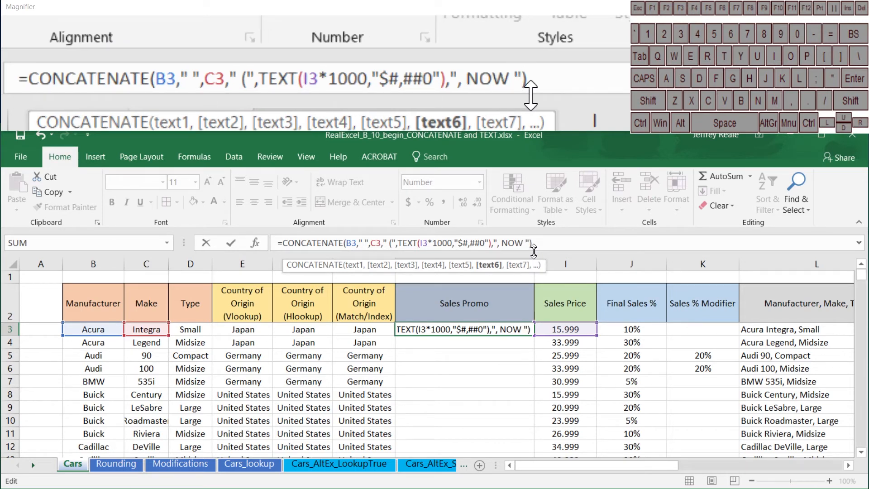
- Append the Final Sales % cell J3 and the text " OFF!" to the CONCATENATE formula in H3 and commit it
{"action": "type", "text": ","}
{"action": "left_click", "coordinate": [618, 330]}
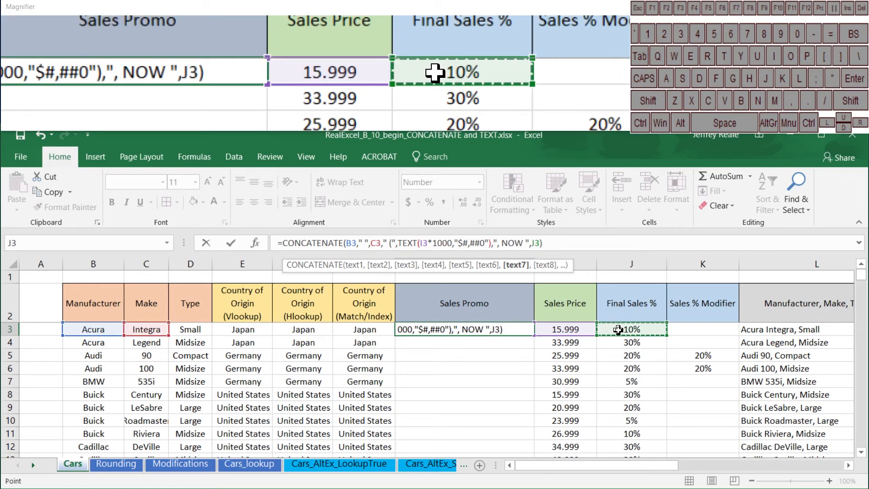
{"action": "type", "text": ",\" \""}
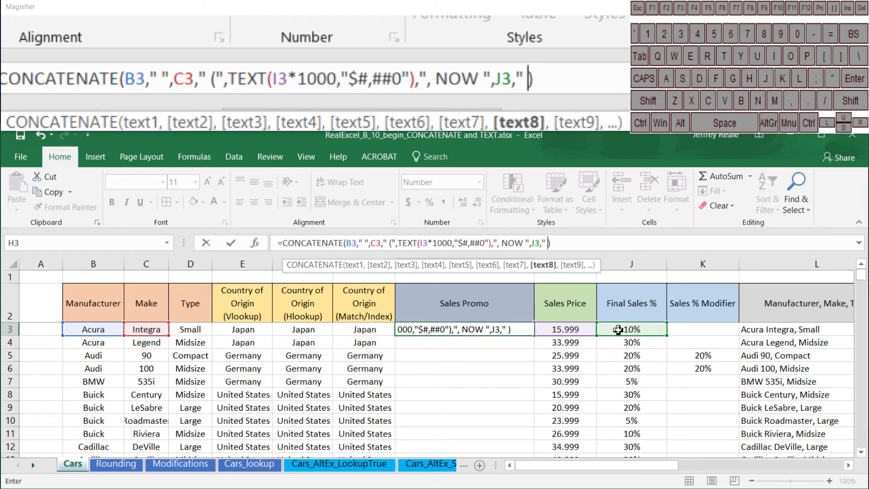
{"action": "type", "text": "OFF!"}
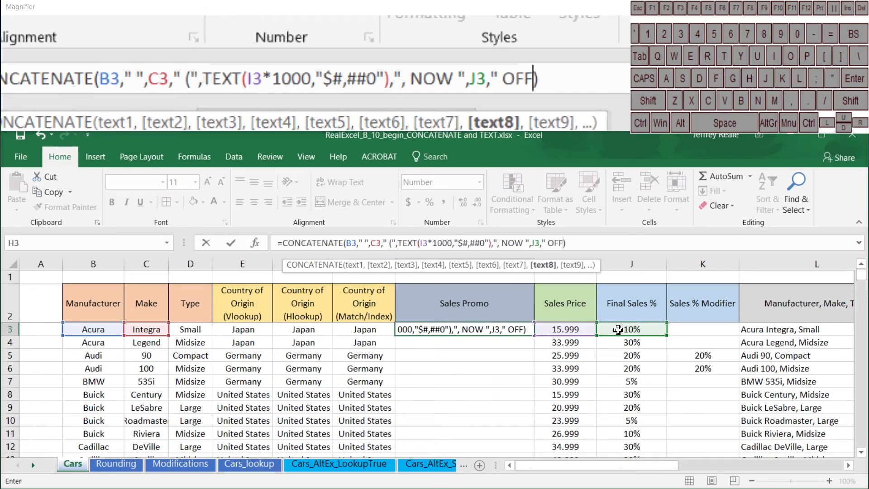
{"action": "type", "text": "\""}
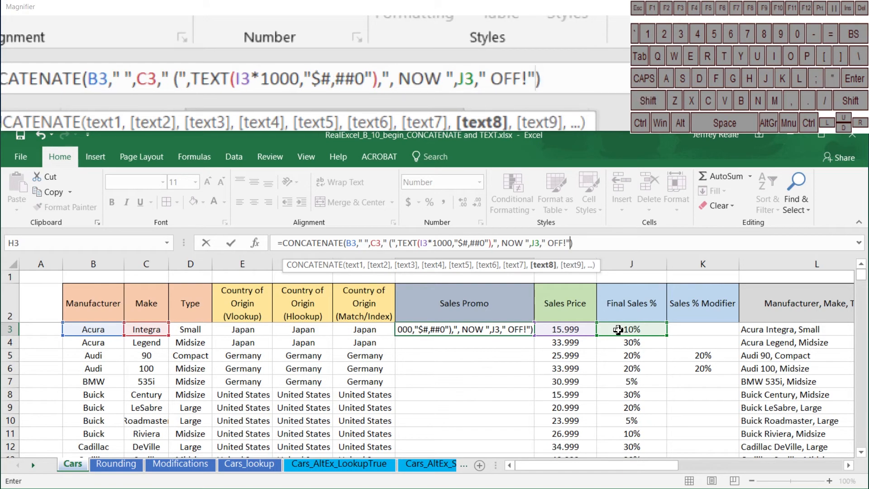
{"action": "key", "text": "Return"}
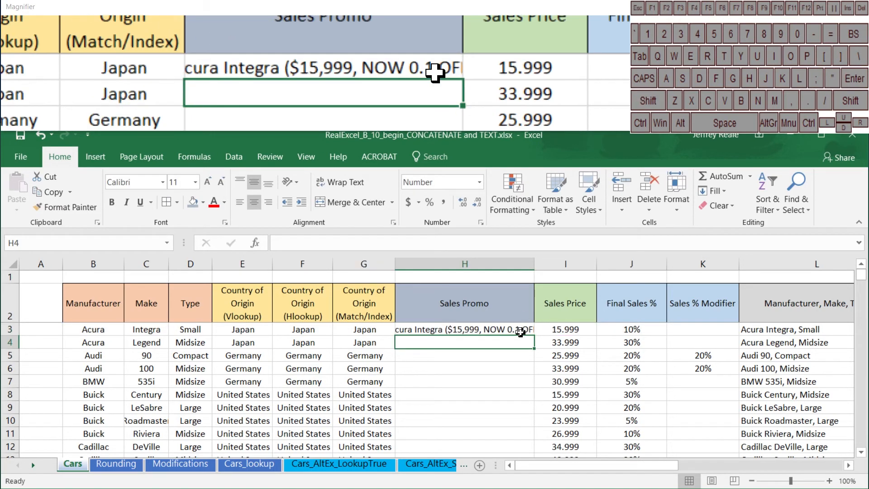
- Widen the Sales Promo column to fit its text and add a closing parenthesis after OFF! inside the H3 formula's last text string
{"action": "left_click_drag", "start_coordinate": [532, 269], "coordinate": [577, 269]}
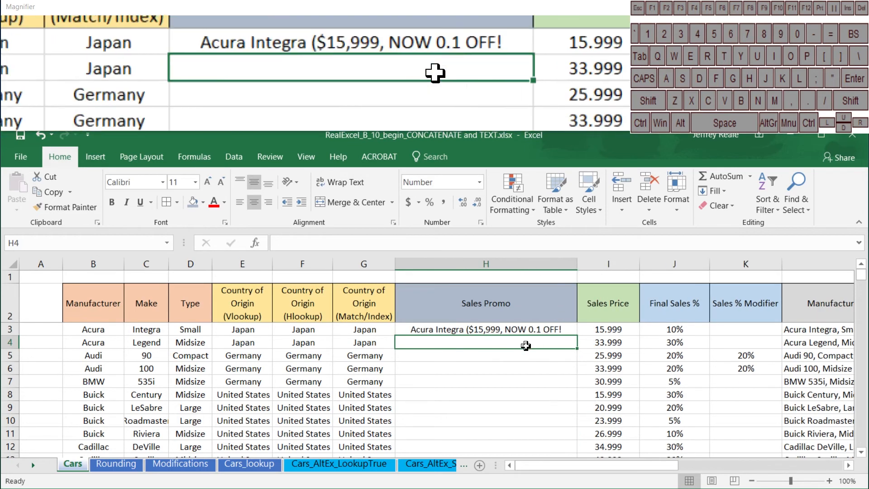
{"action": "left_click", "coordinate": [538, 331]}
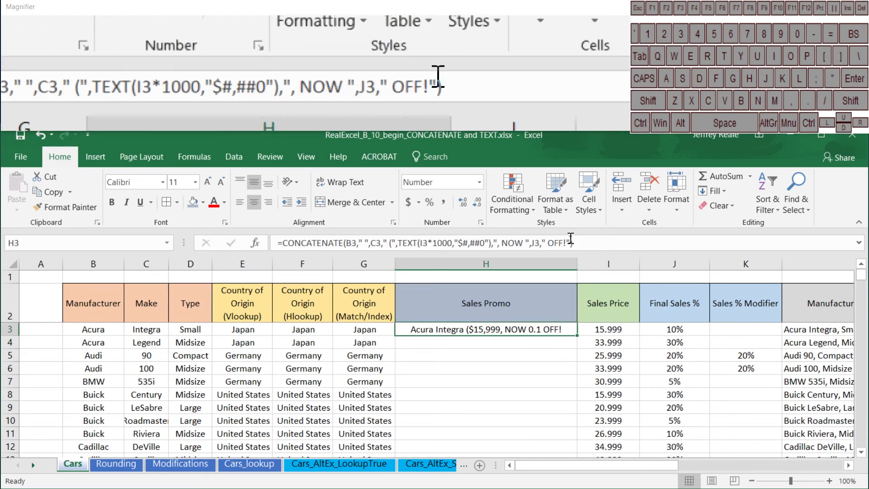
{"action": "left_click", "coordinate": [570, 240]}
{"action": "type", "text": ")"}
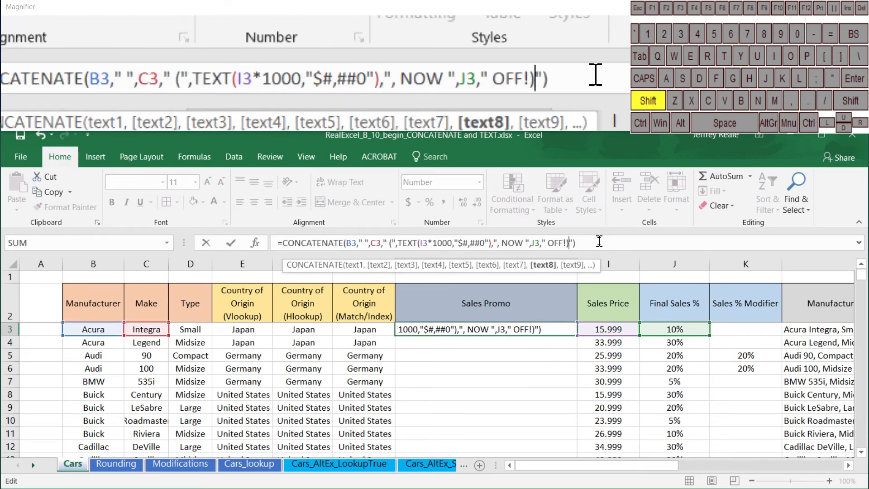
{"action": "key", "text": "Return"}
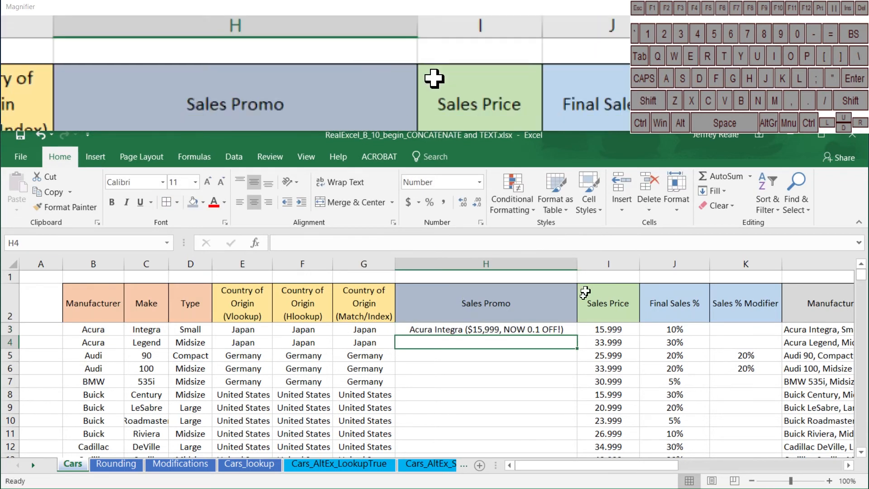
- Wrap the J3 reference in the H3 formula in a TEXT function with an empty format argument: text(J3,)
{"action": "left_click", "coordinate": [679, 332]}
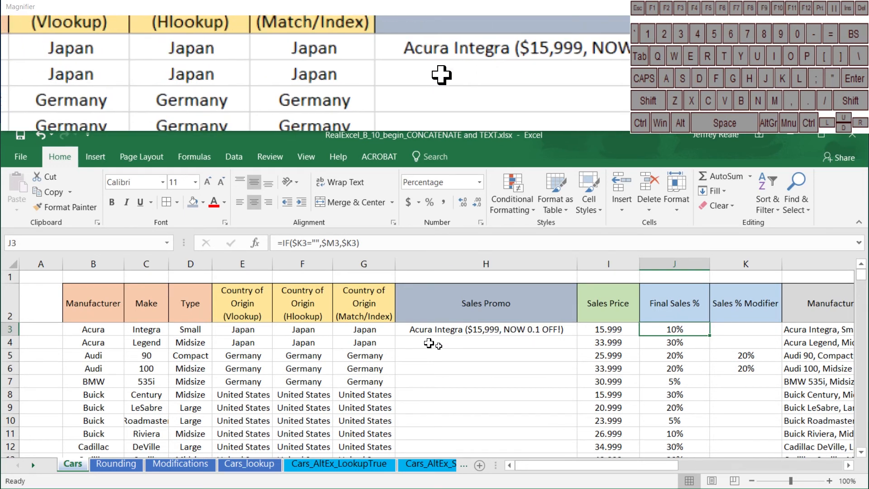
{"action": "left_click", "coordinate": [502, 331]}
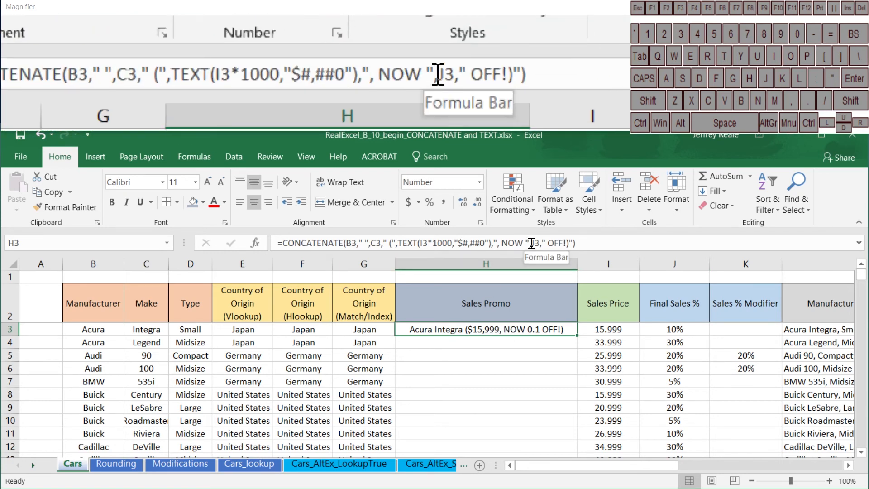
{"action": "left_click", "coordinate": [531, 243]}
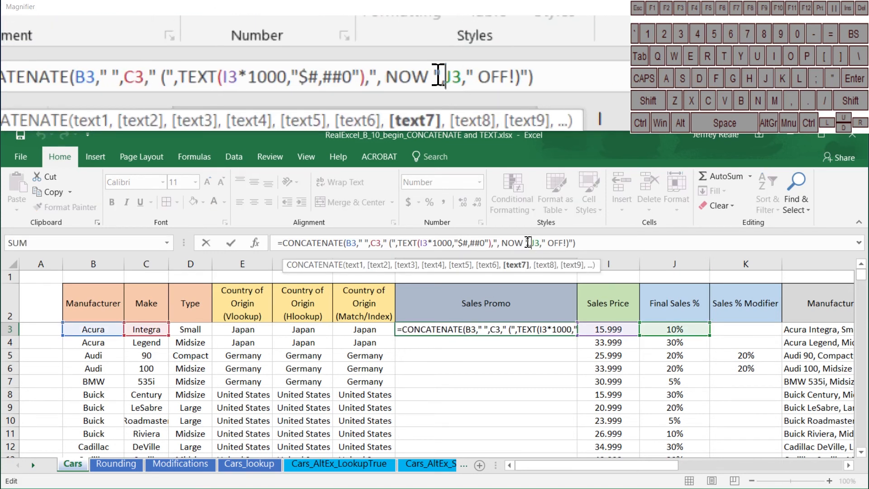
{"action": "type", "text": "text("}
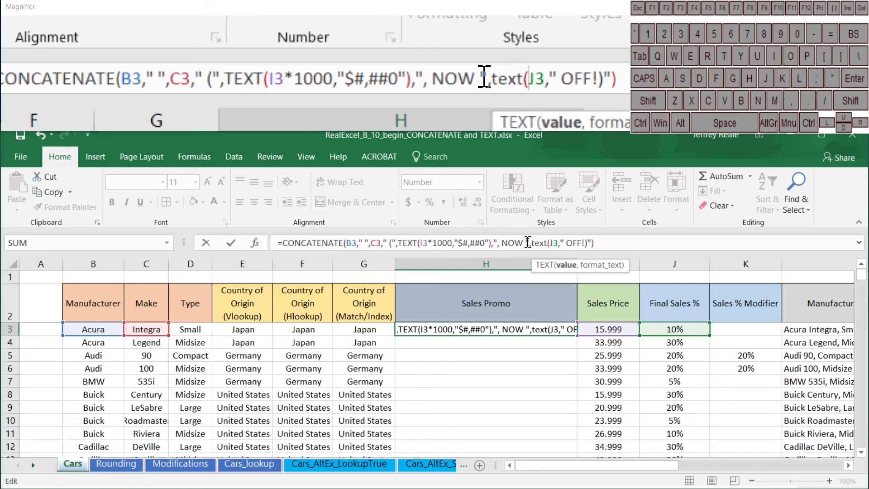
{"action": "left_click", "coordinate": [559, 243]}
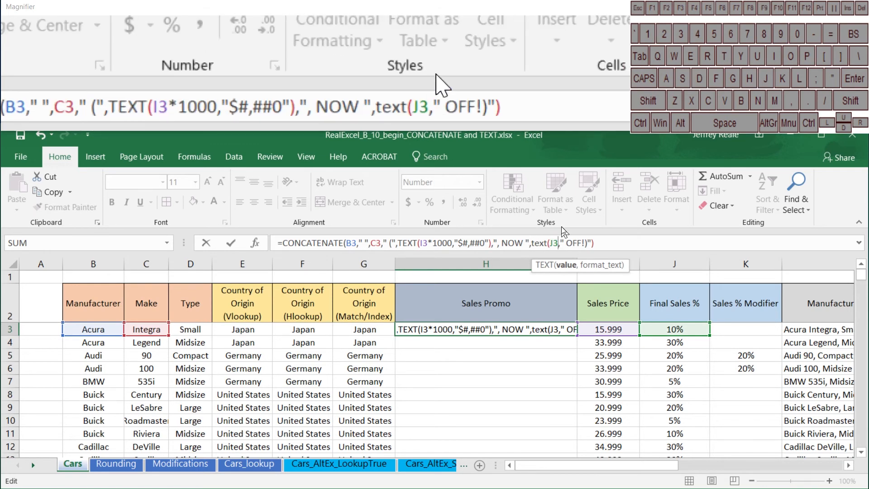
{"action": "type", "text": ",)"}
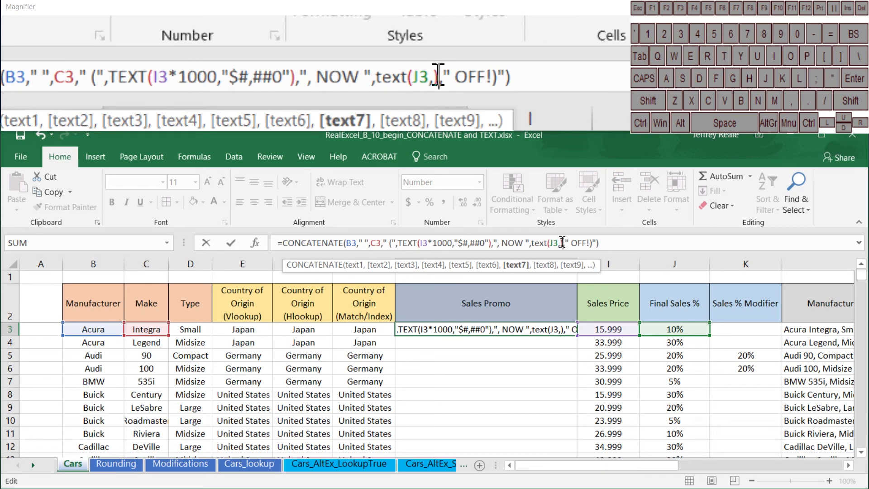
- Set the format argument of the TEXT function around J3 to "0%" and commit the H3 formula
{"action": "left_click", "coordinate": [561, 244]}
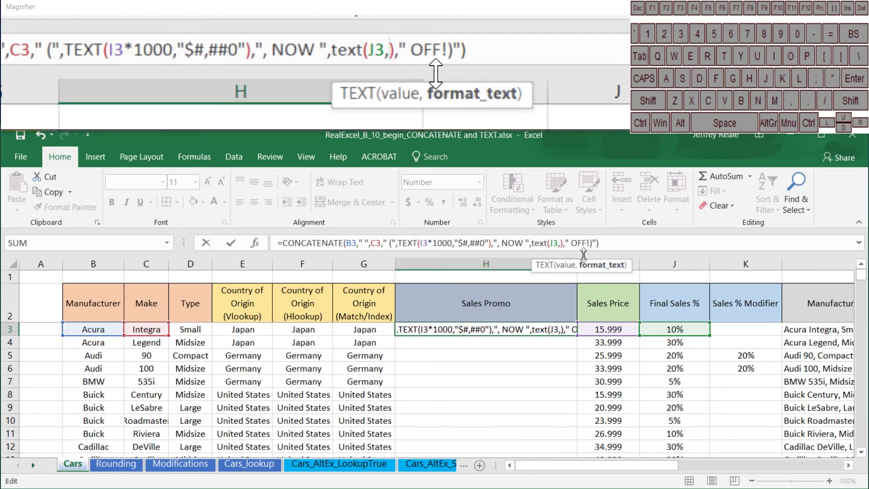
{"action": "type", "text": "\""}
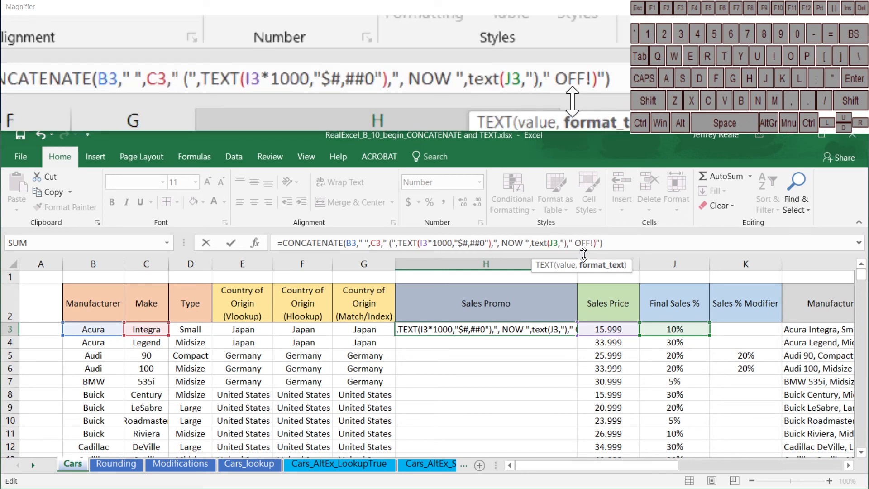
{"action": "type", "text": "0"}
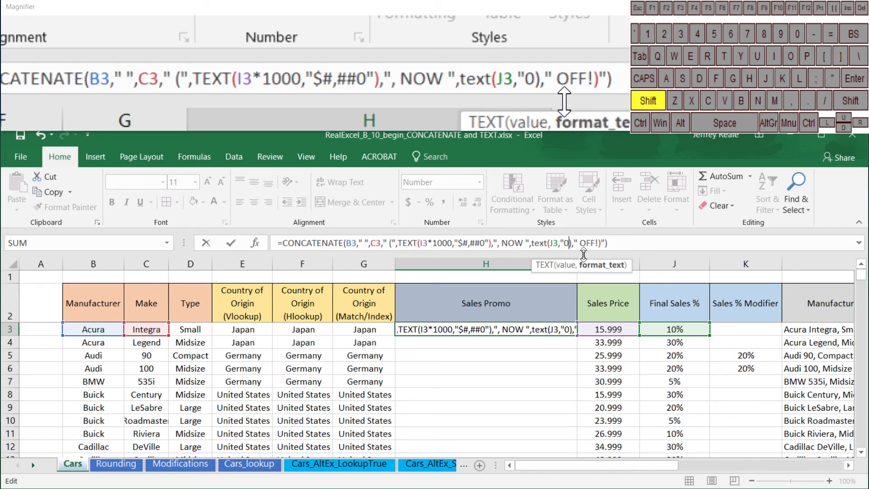
{"action": "type", "text": "%\""}
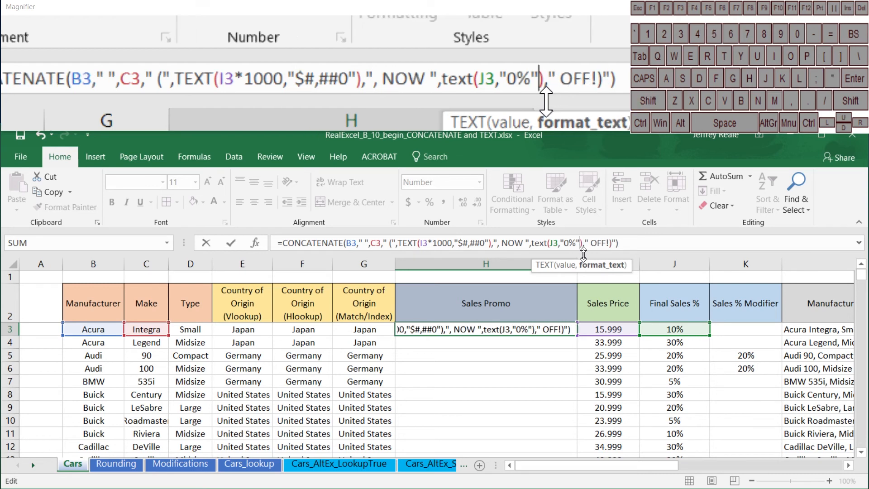
{"action": "key", "text": "Return"}
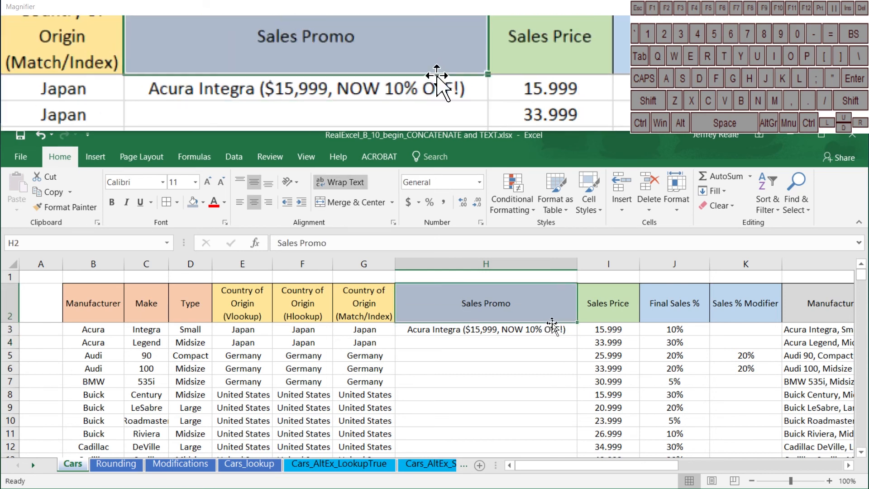
- Fill the H3 formula down the Sales Promo column for all cars and review the resulting rows
{"action": "left_click", "coordinate": [554, 329]}
{"action": "double_click", "coordinate": [576, 334]}
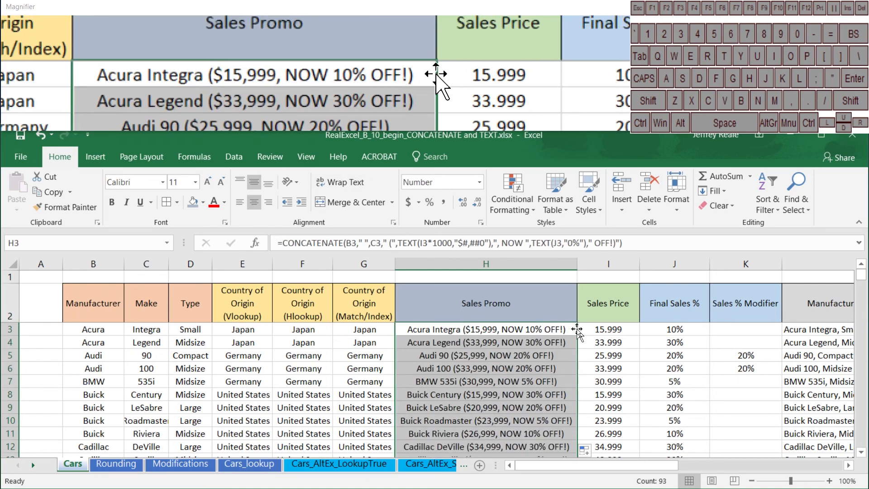
{"action": "scroll", "coordinate": [528, 380], "scroll_direction": "down", "scroll_amount": 4}
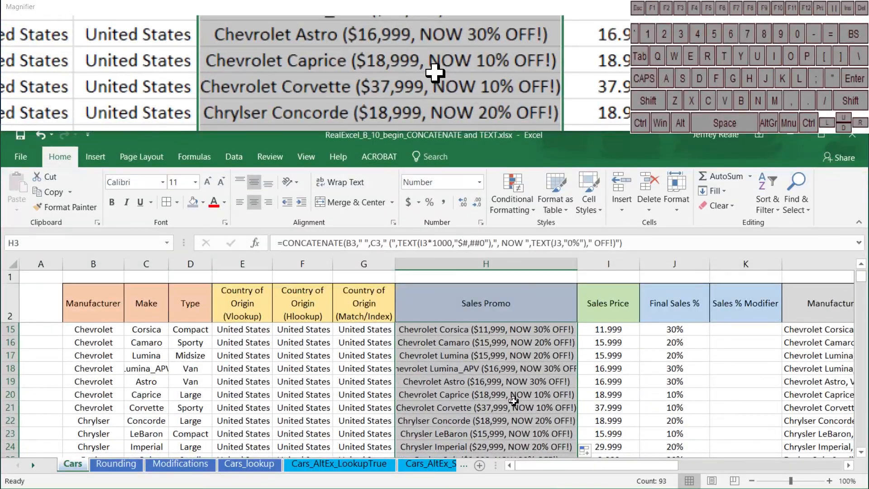
{"action": "scroll", "coordinate": [515, 400], "scroll_direction": "down", "scroll_amount": 5}
{"action": "scroll", "coordinate": [513, 400], "scroll_direction": "down", "scroll_amount": 4}
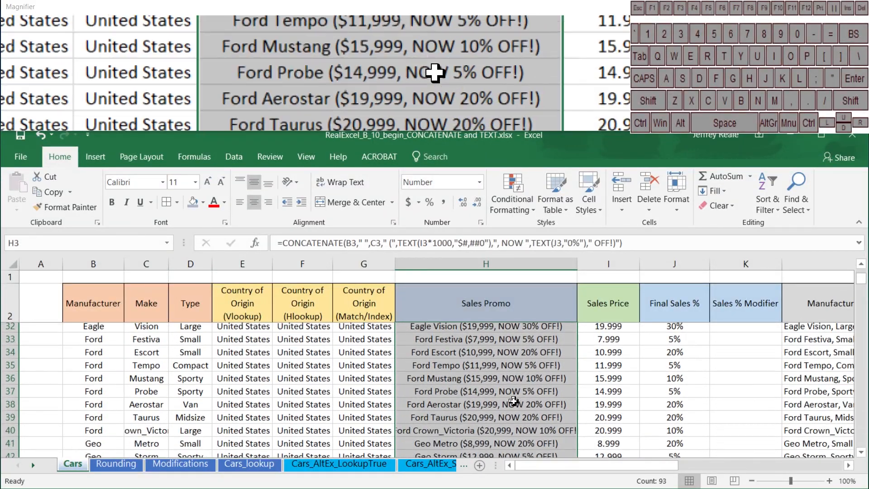
{"action": "scroll", "coordinate": [512, 399], "scroll_direction": "up", "scroll_amount": 13}
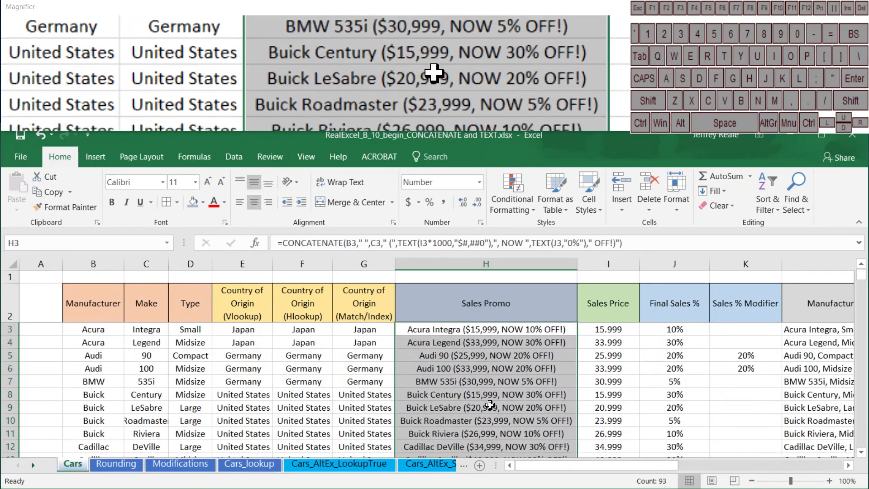